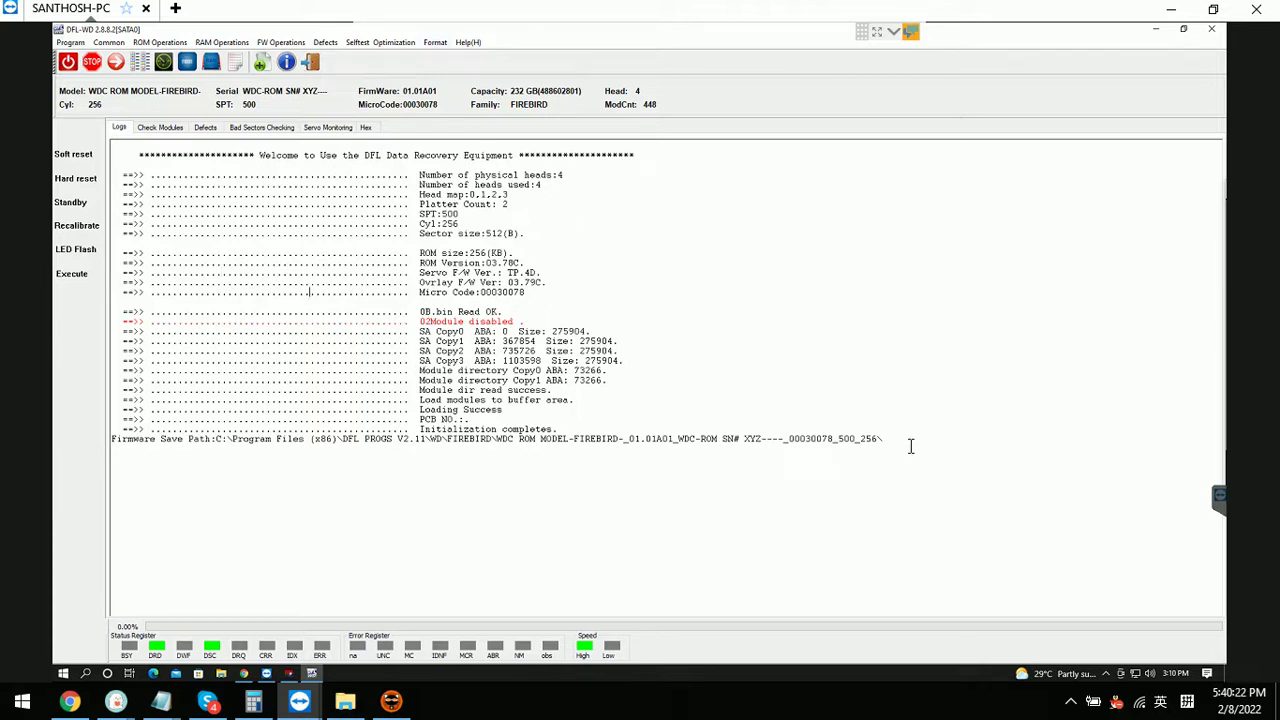
drag(912, 440, 640, 433)
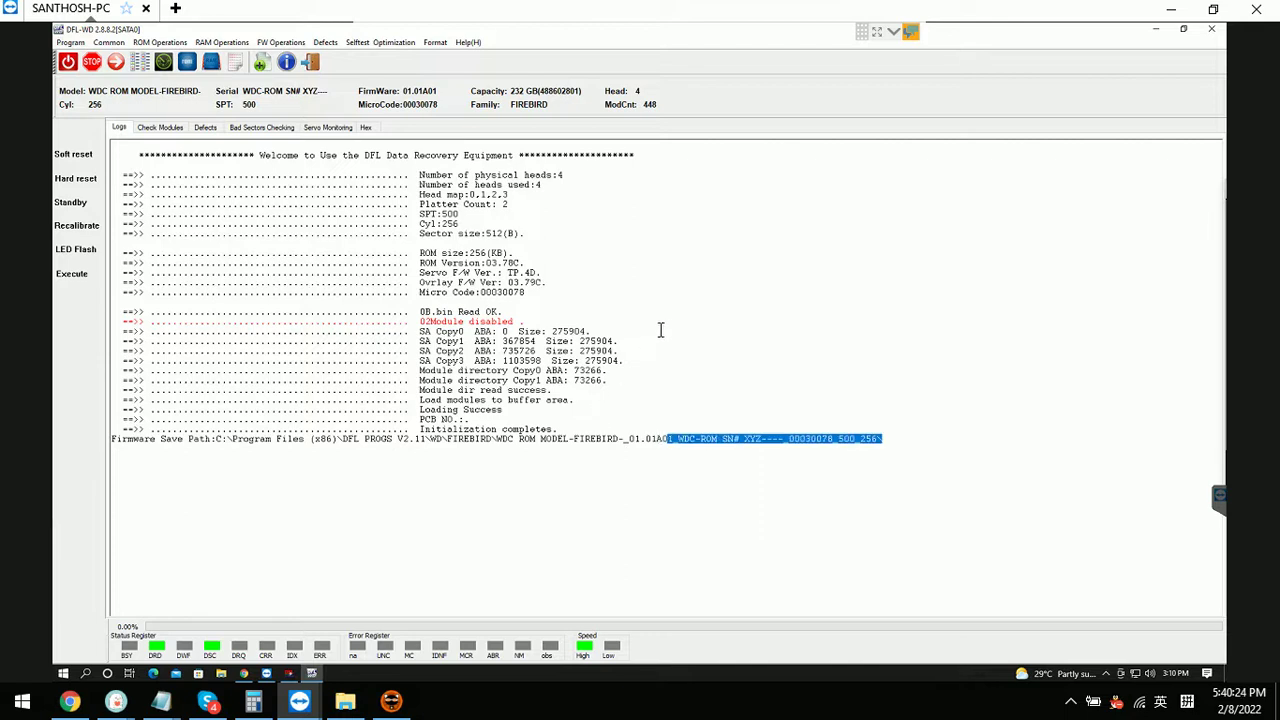
click(418, 300)
drag(514, 321, 399, 321)
click(420, 168)
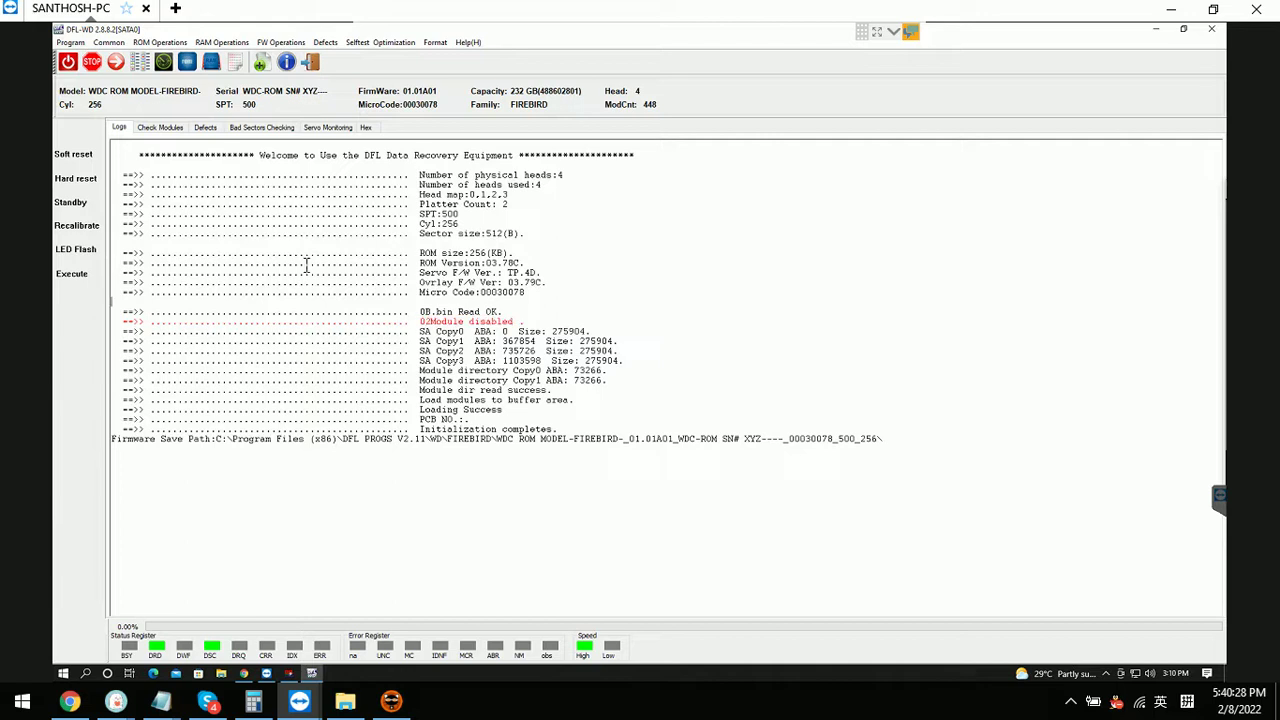
Step: Bring up the firmware module reading list, sorted by module ID, and unselect all modules
click(282, 42)
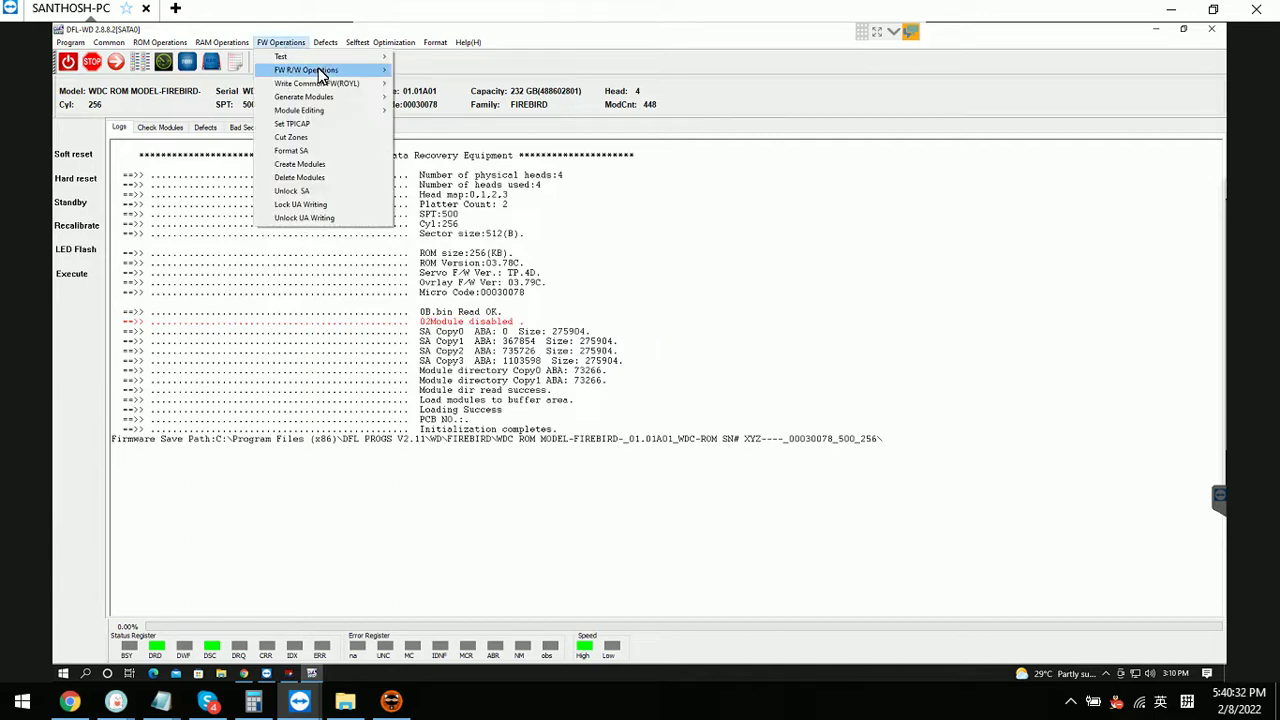
mouse_move(323, 70)
click(435, 70)
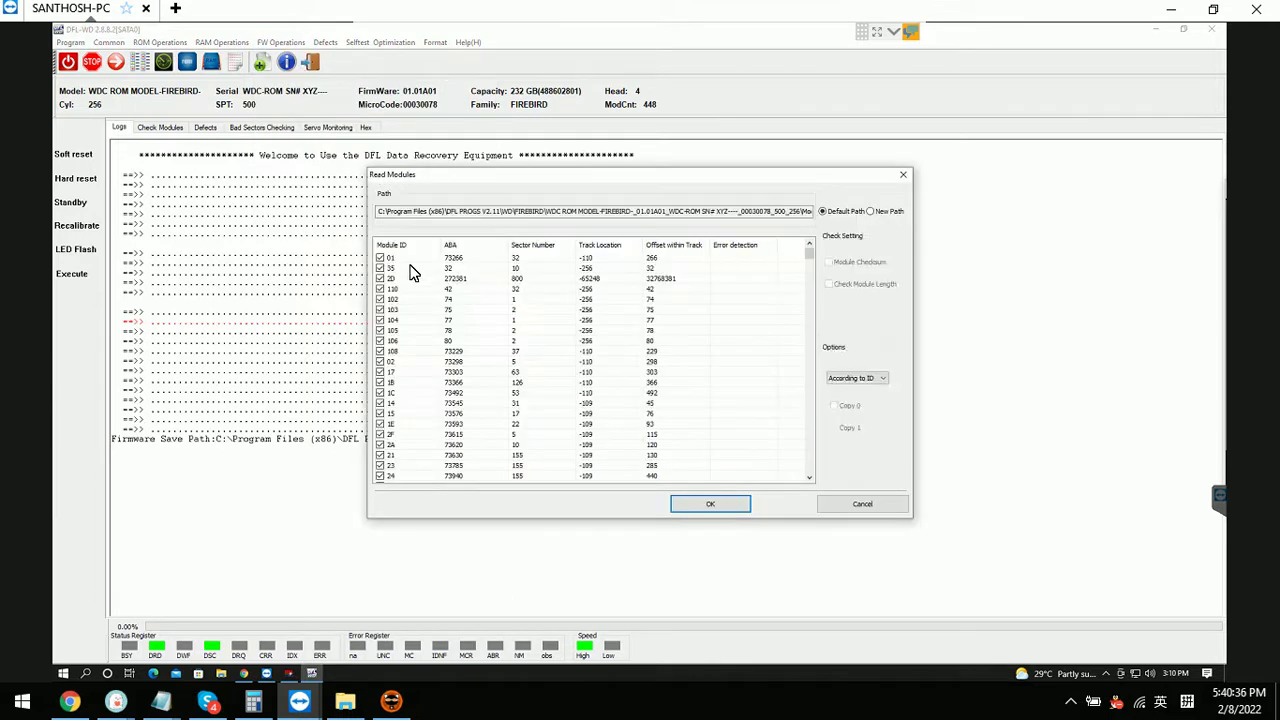
click(399, 245)
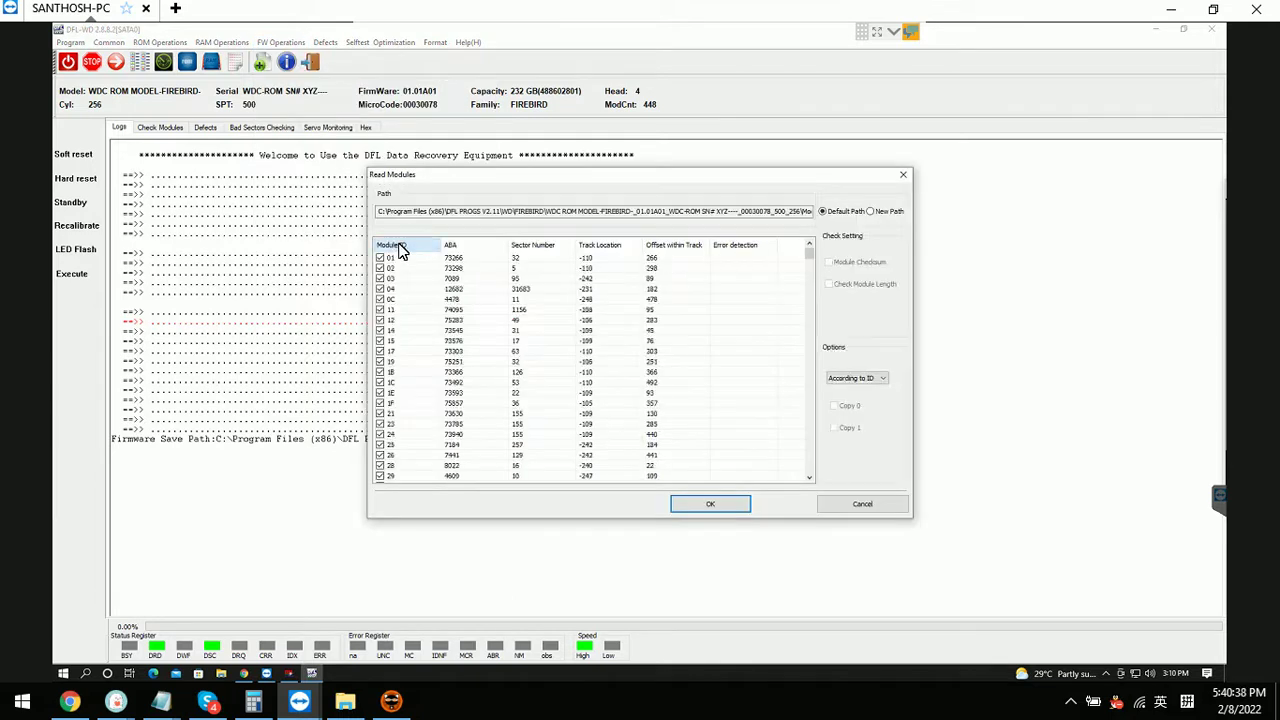
click(417, 290)
right_click(418, 300)
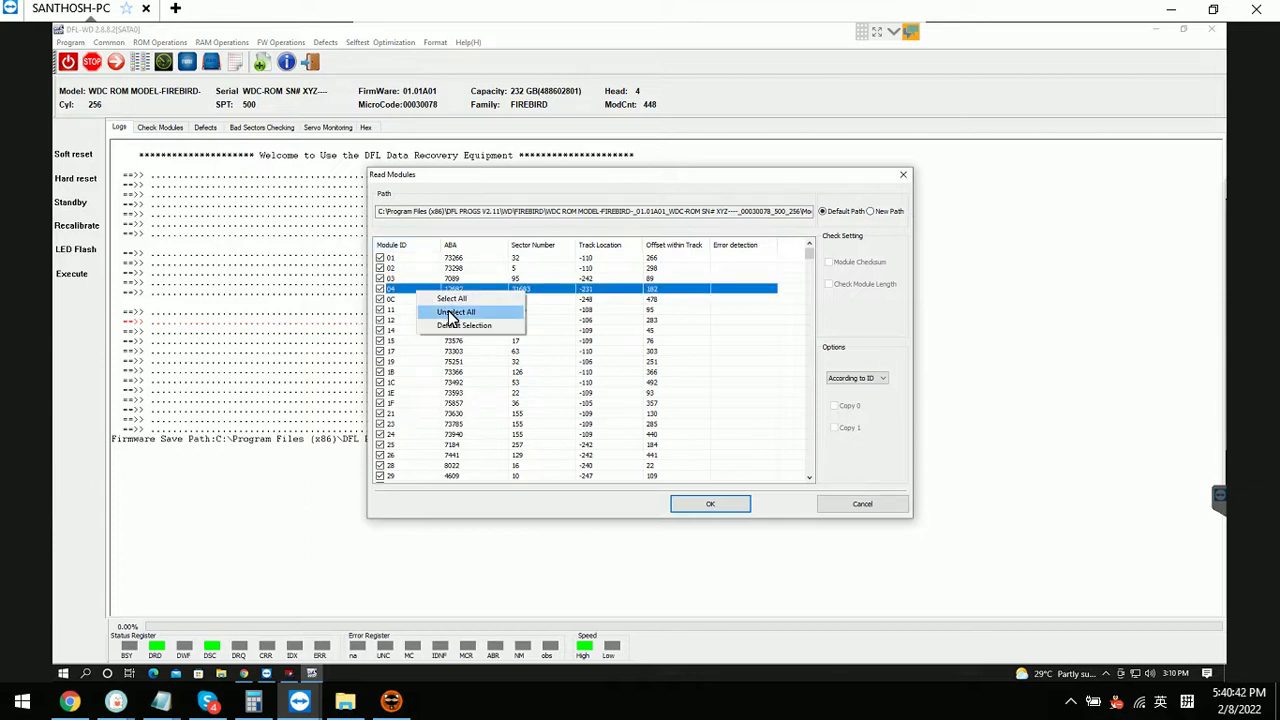
click(455, 312)
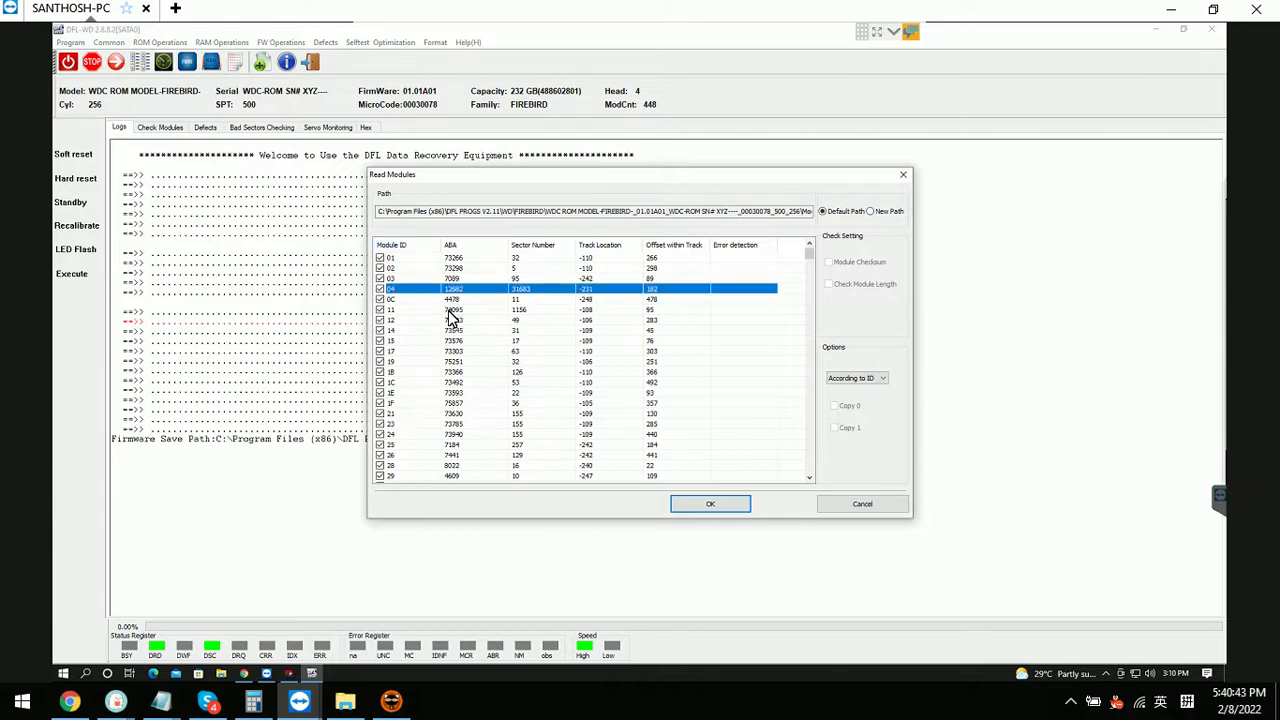
Step: Select modules 01, 03, 11 and 1B for reading
click(380, 258)
click(380, 268)
click(380, 278)
click(381, 299)
click(381, 299)
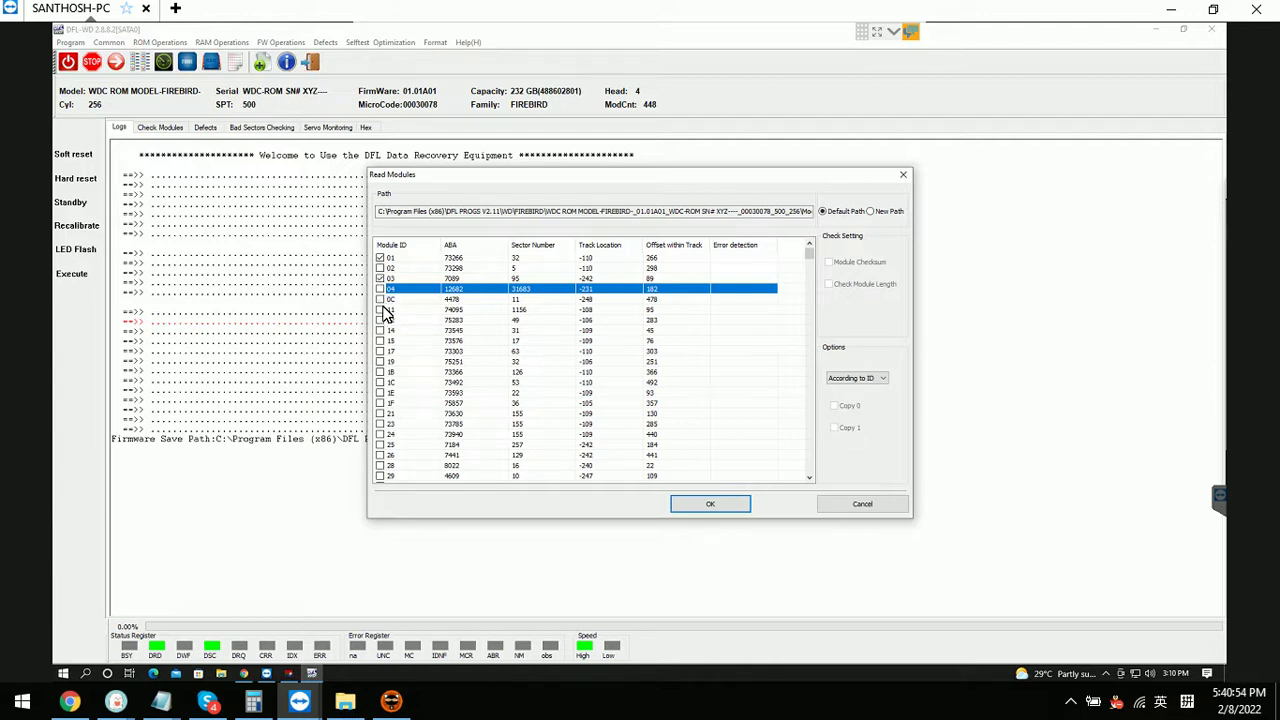
click(381, 310)
click(381, 371)
Step: Add modules 31, 32, 36 and 40 to the selection and read the selected modules by ID to the default path
scroll(432, 457, down, 3)
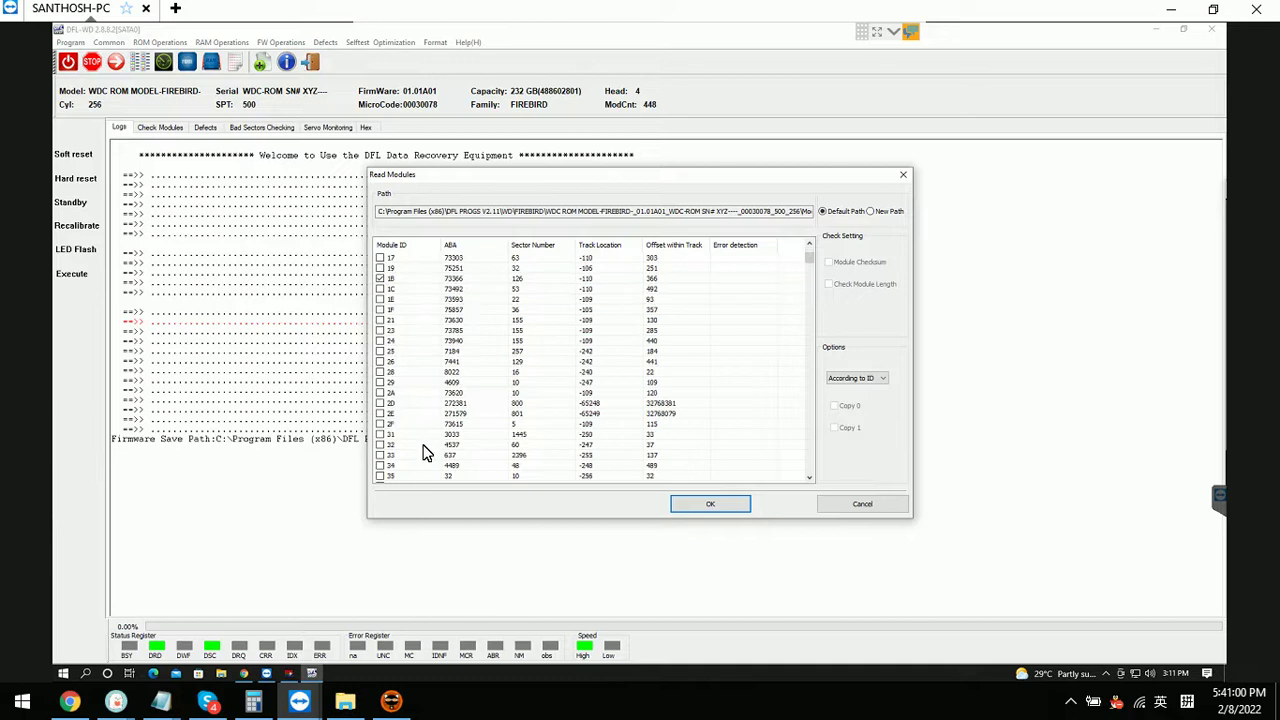
click(383, 436)
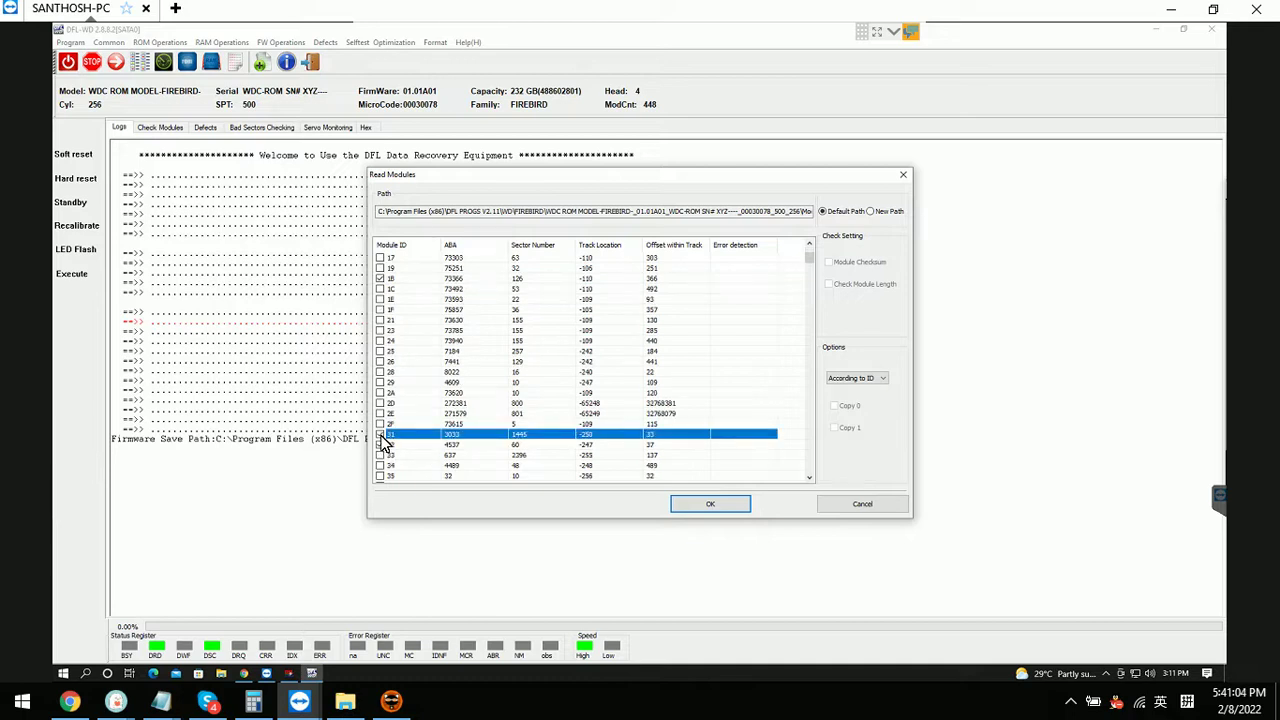
click(381, 436)
scroll(408, 480, down, 3)
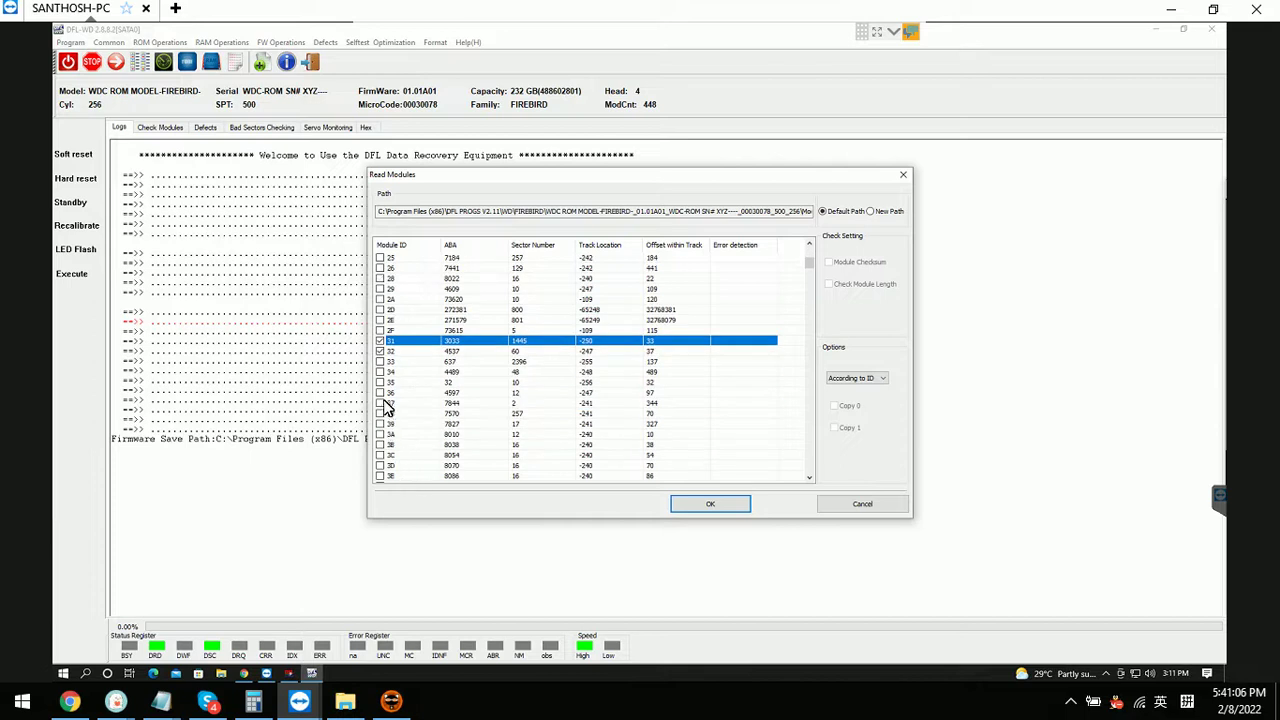
click(380, 392)
scroll(398, 430, down, 1)
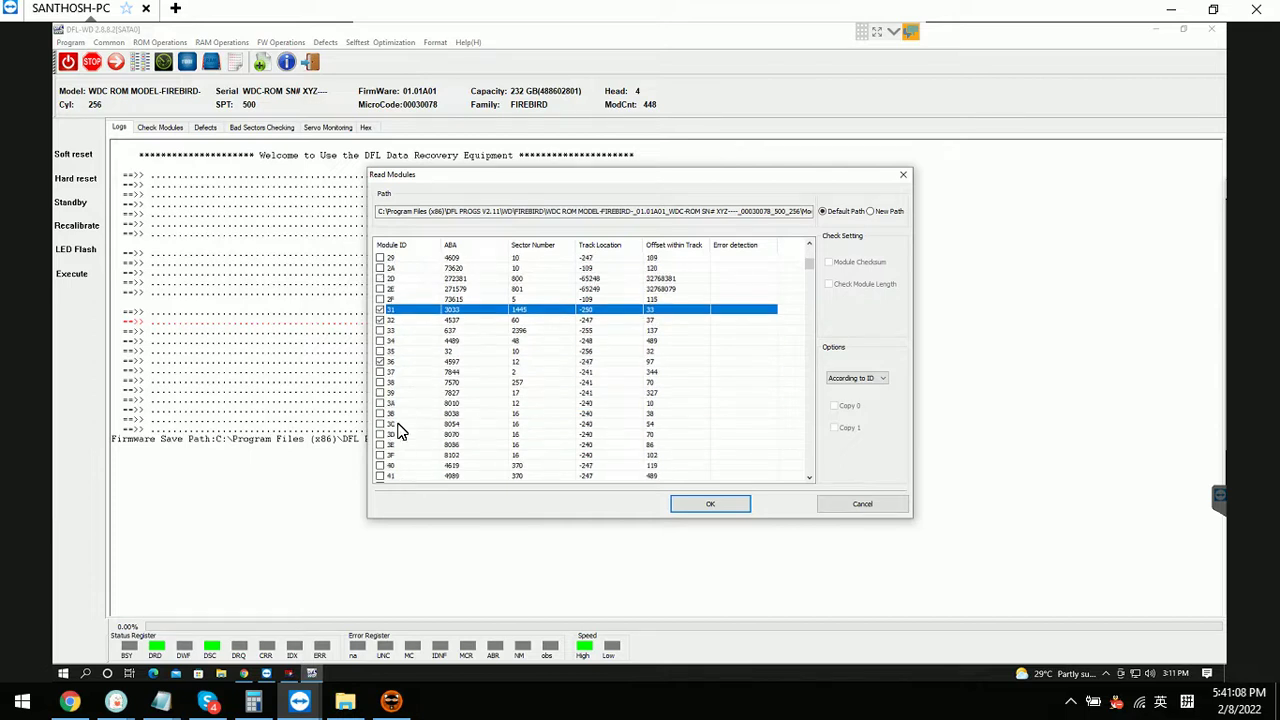
scroll(395, 450, down, 1)
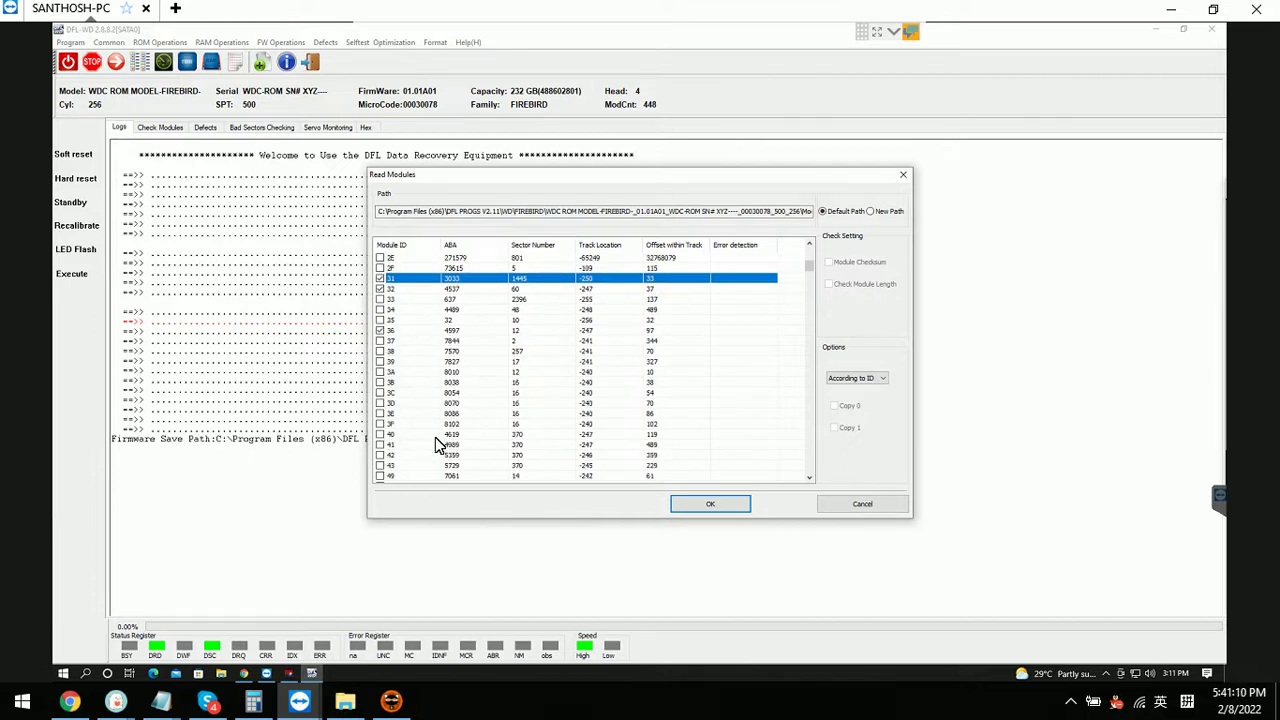
click(435, 437)
click(710, 504)
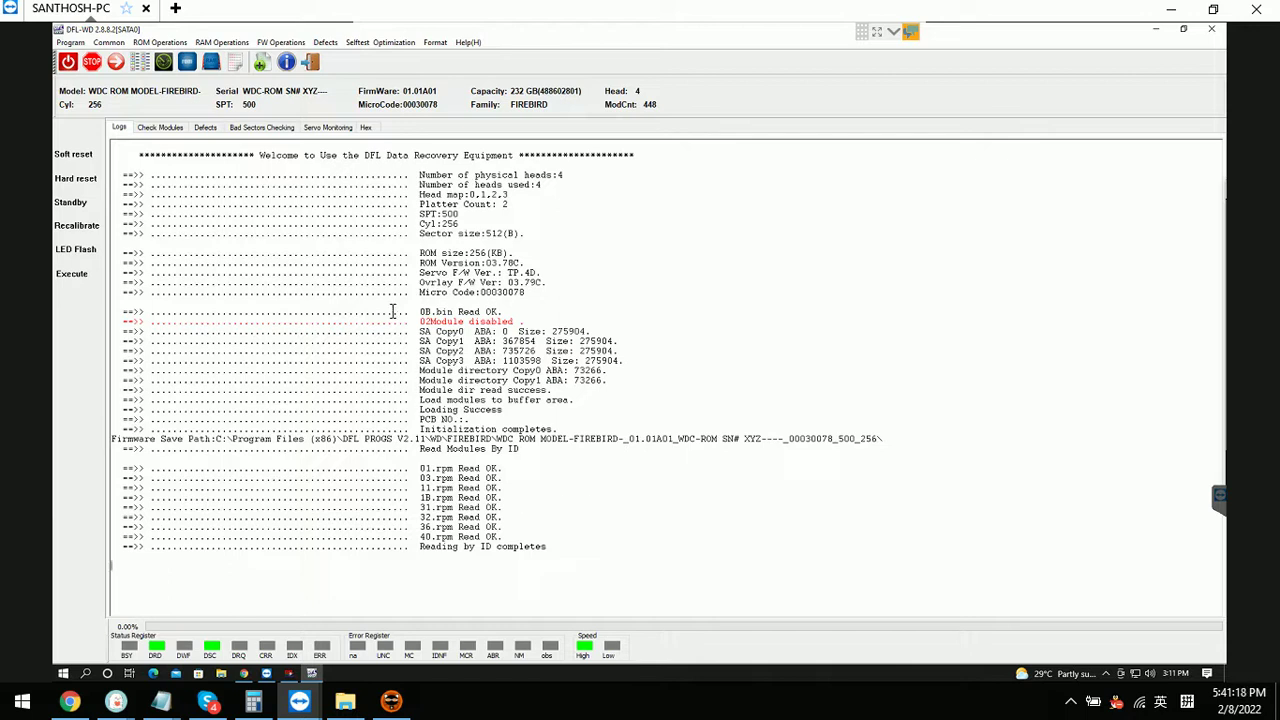
Step: Run the Slow Init. Fix(1) common repair using the ABA method
click(109, 42)
mouse_move(155, 98)
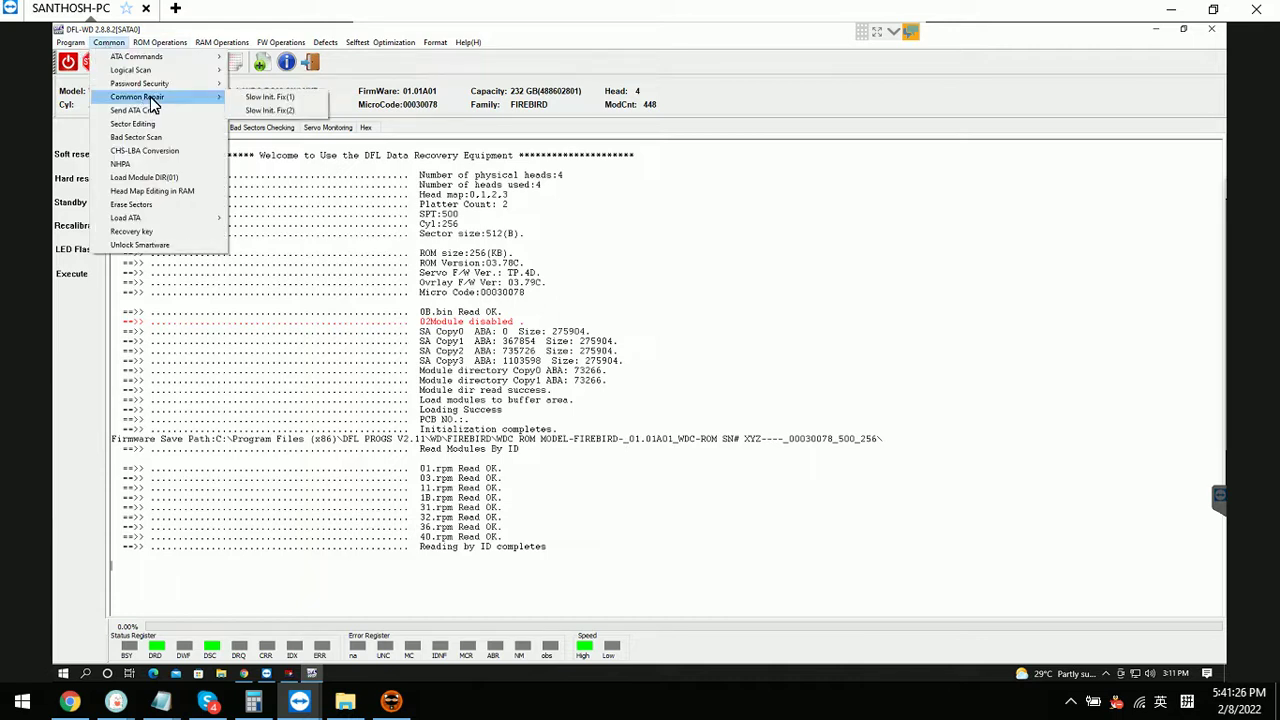
click(272, 97)
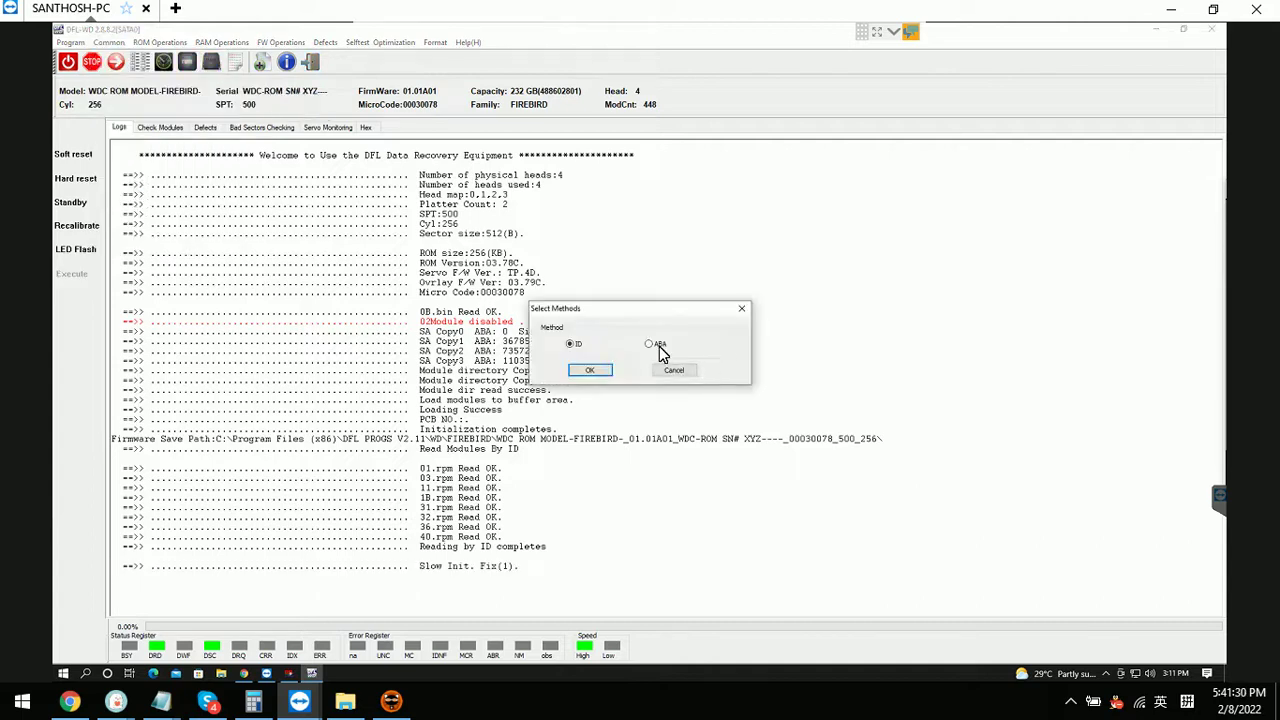
click(659, 346)
click(589, 371)
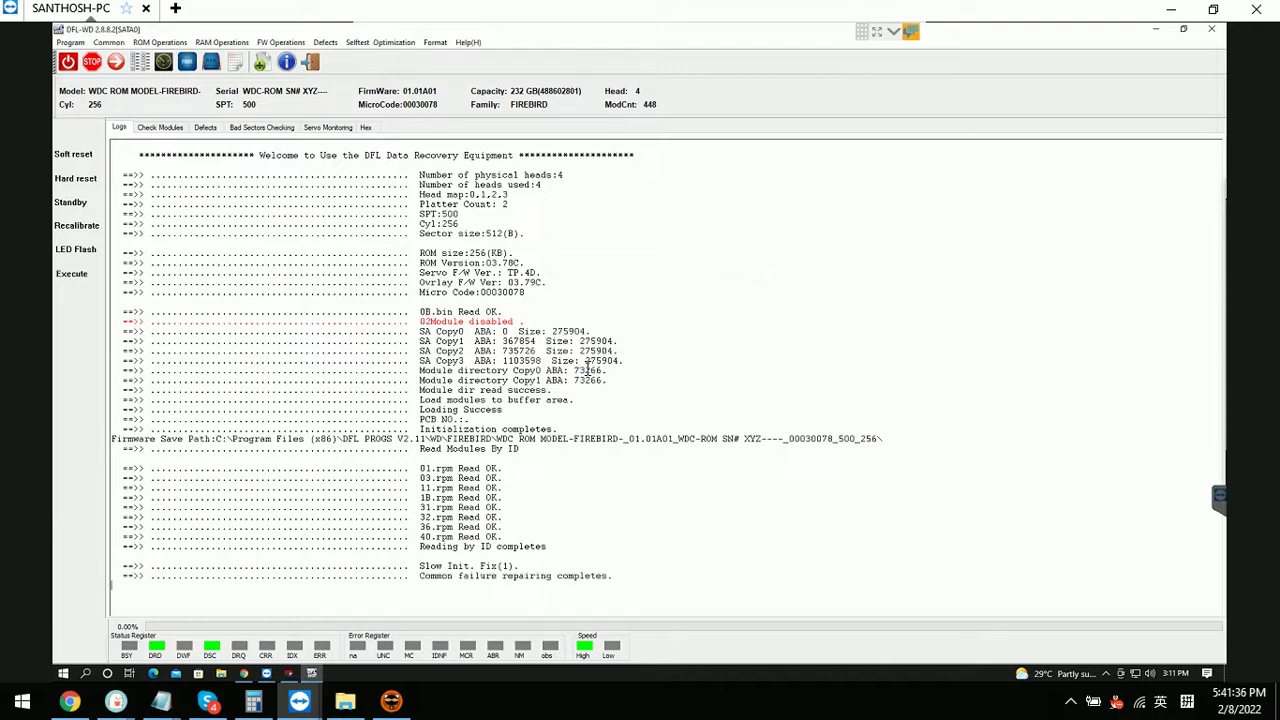
Step: Test the firmware modules by ID with module 02 excluded, and stop the test partway through
click(176, 128)
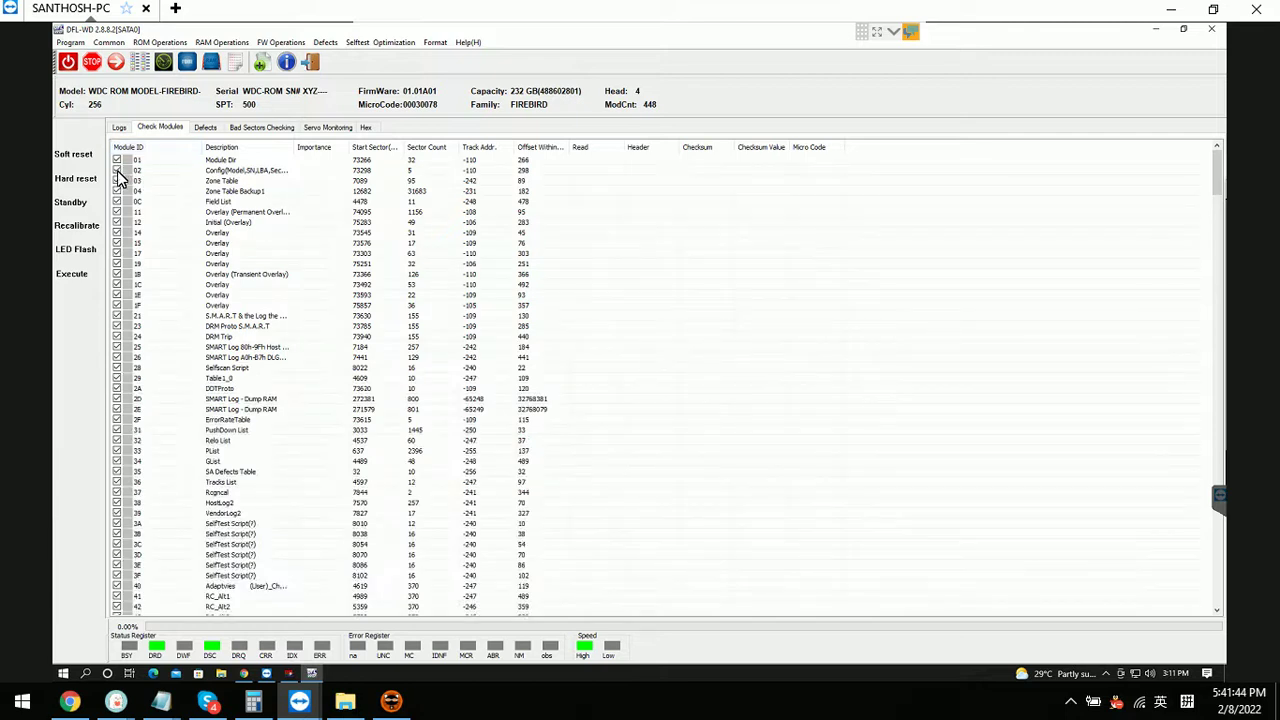
click(117, 171)
right_click(162, 179)
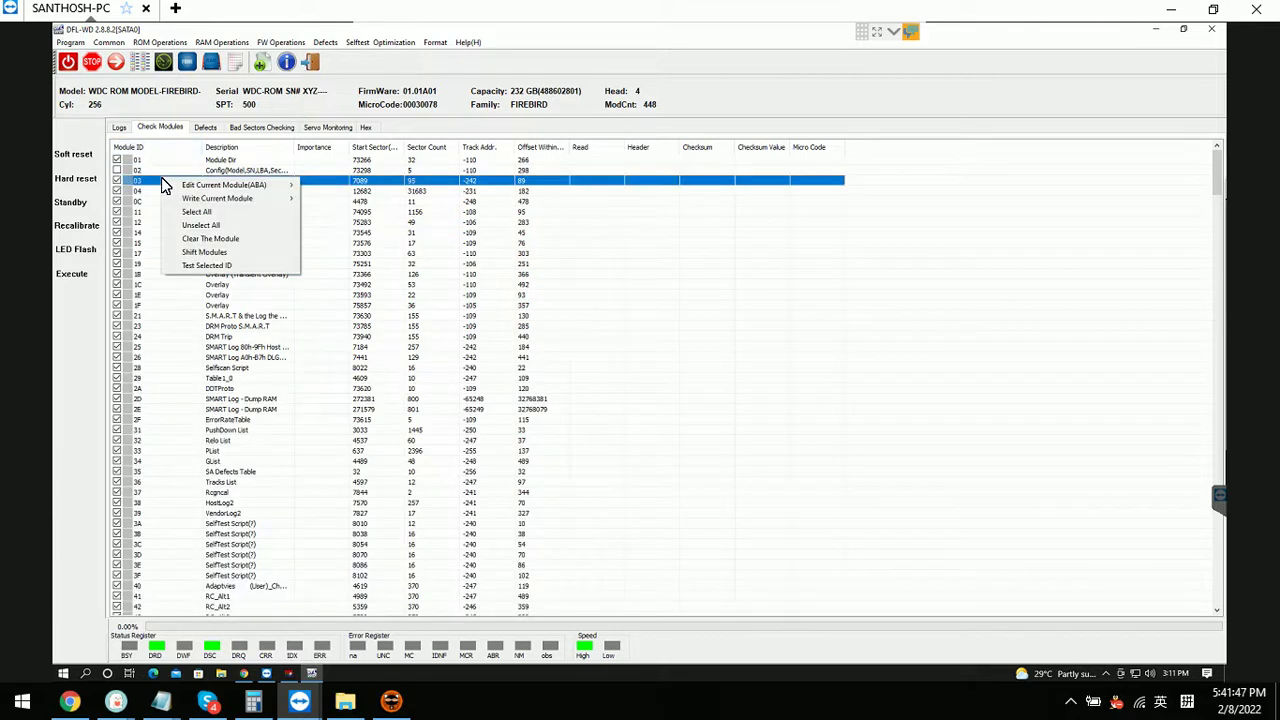
click(227, 266)
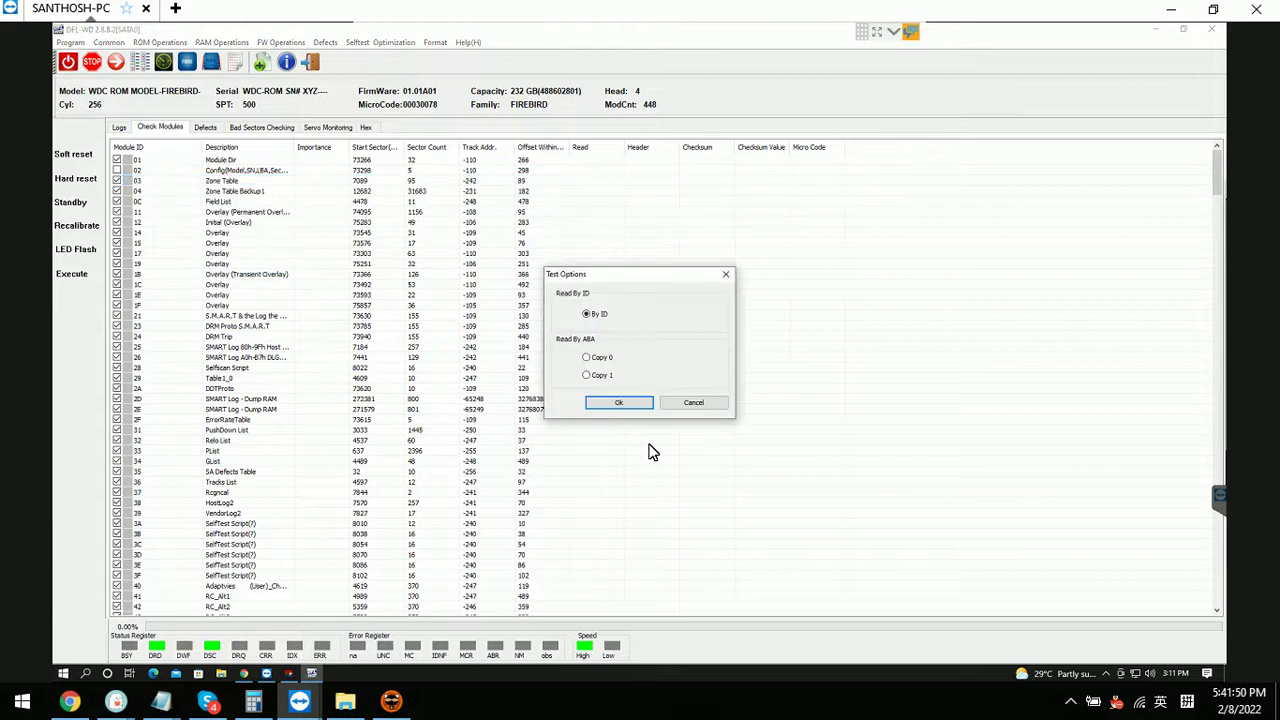
click(620, 403)
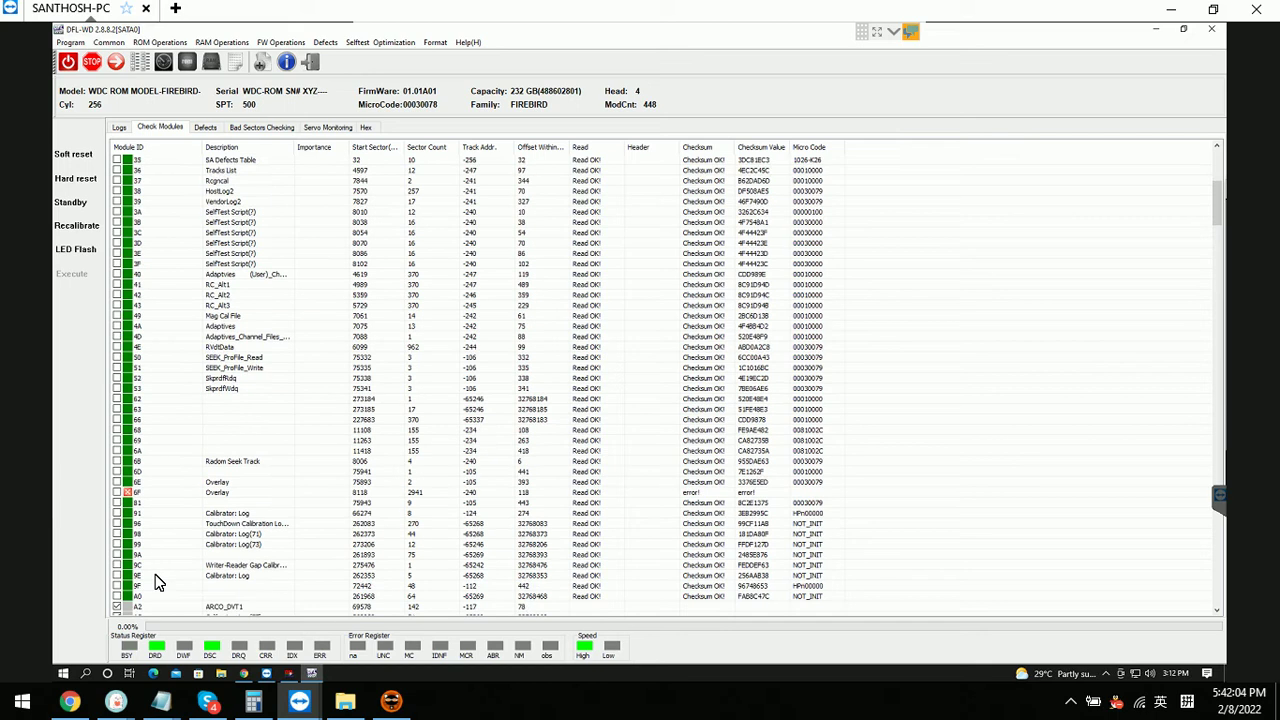
click(92, 62)
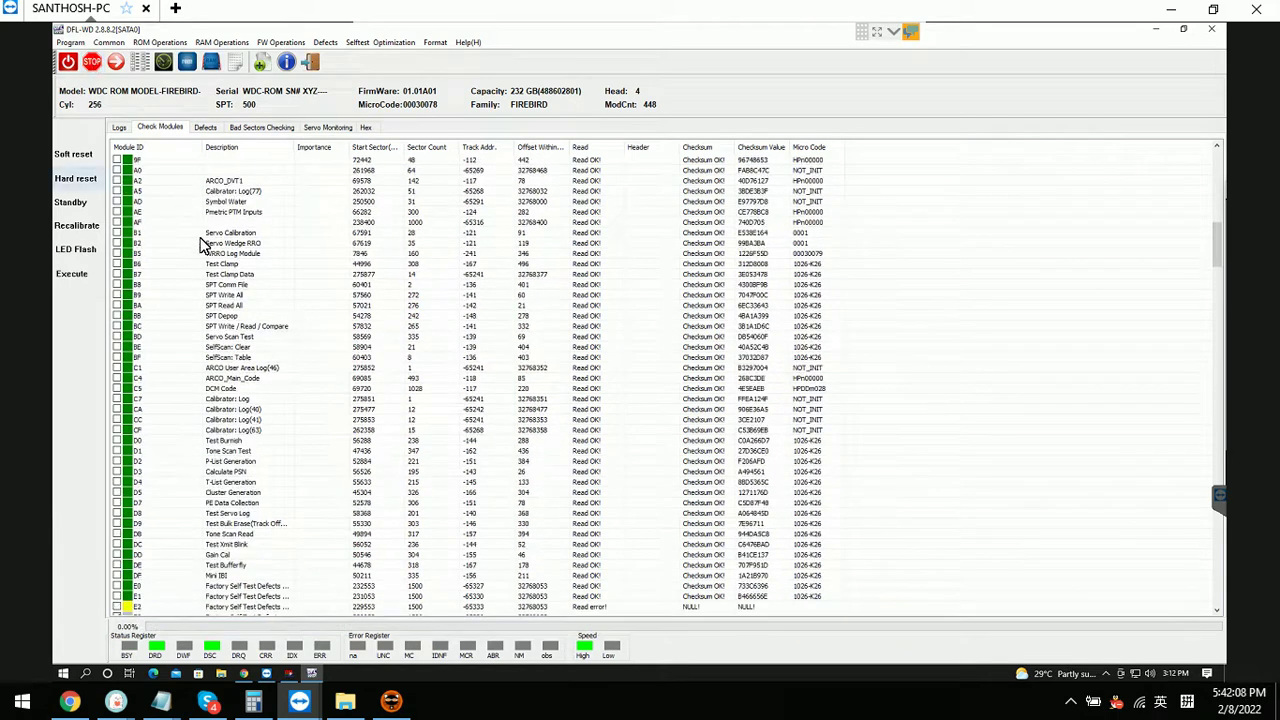
Step: Enable module 02 through the ROM operations and restart the drive firmware
click(119, 130)
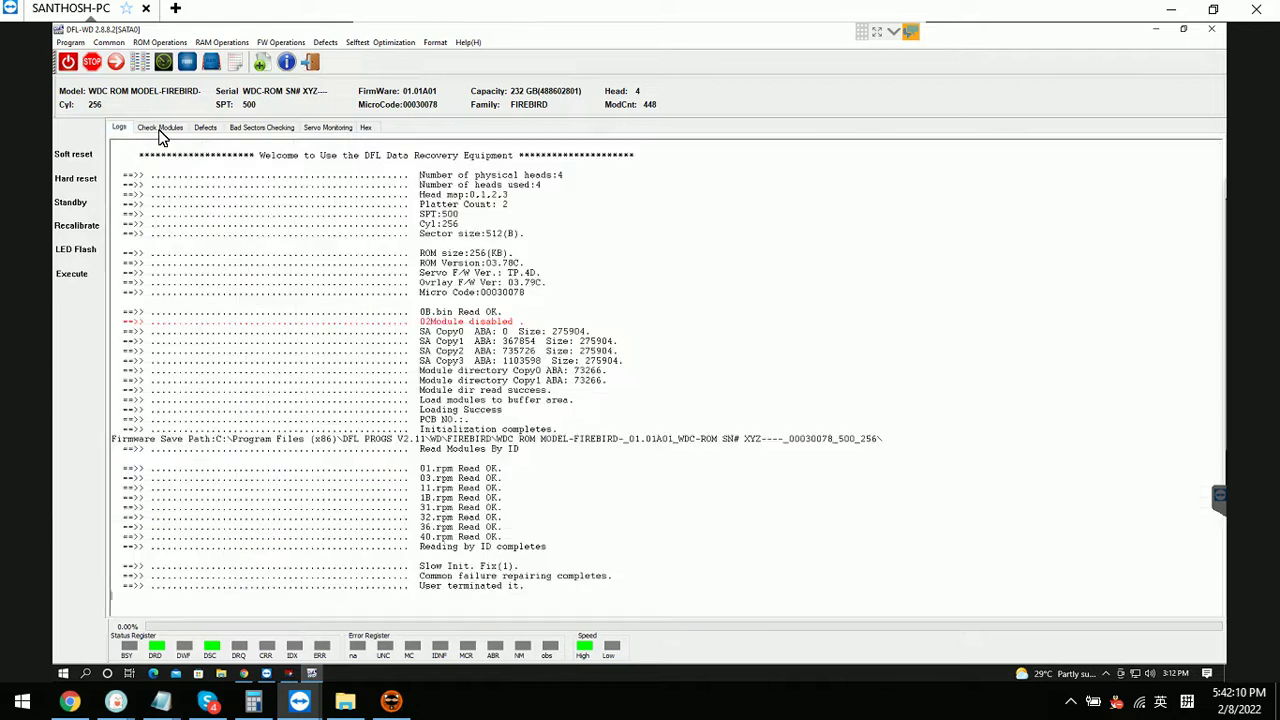
click(160, 128)
click(163, 40)
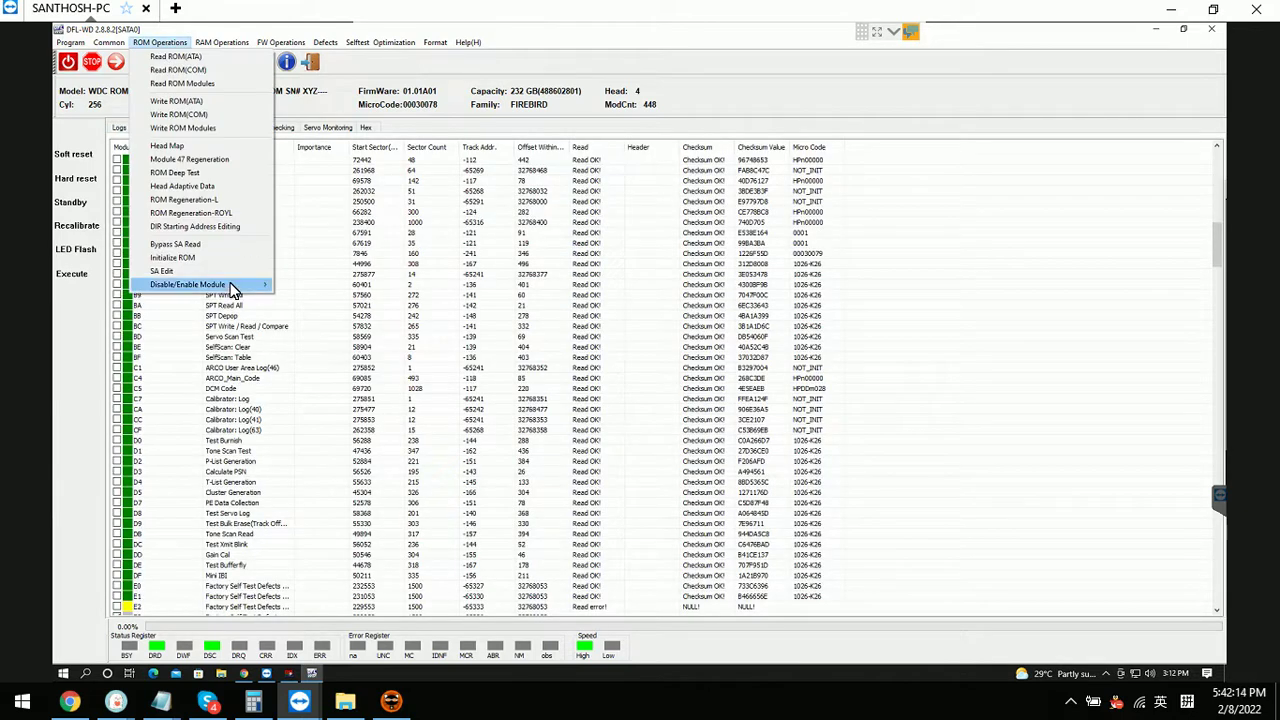
mouse_move(232, 288)
click(308, 298)
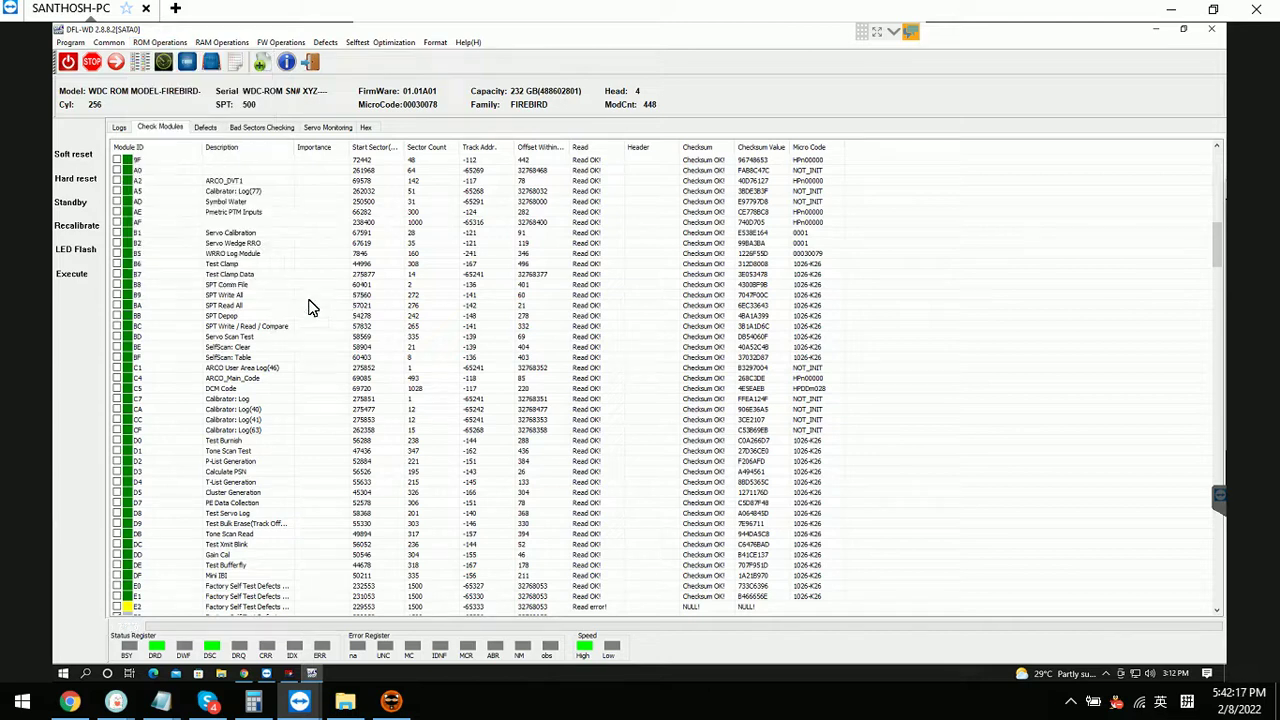
click(119, 128)
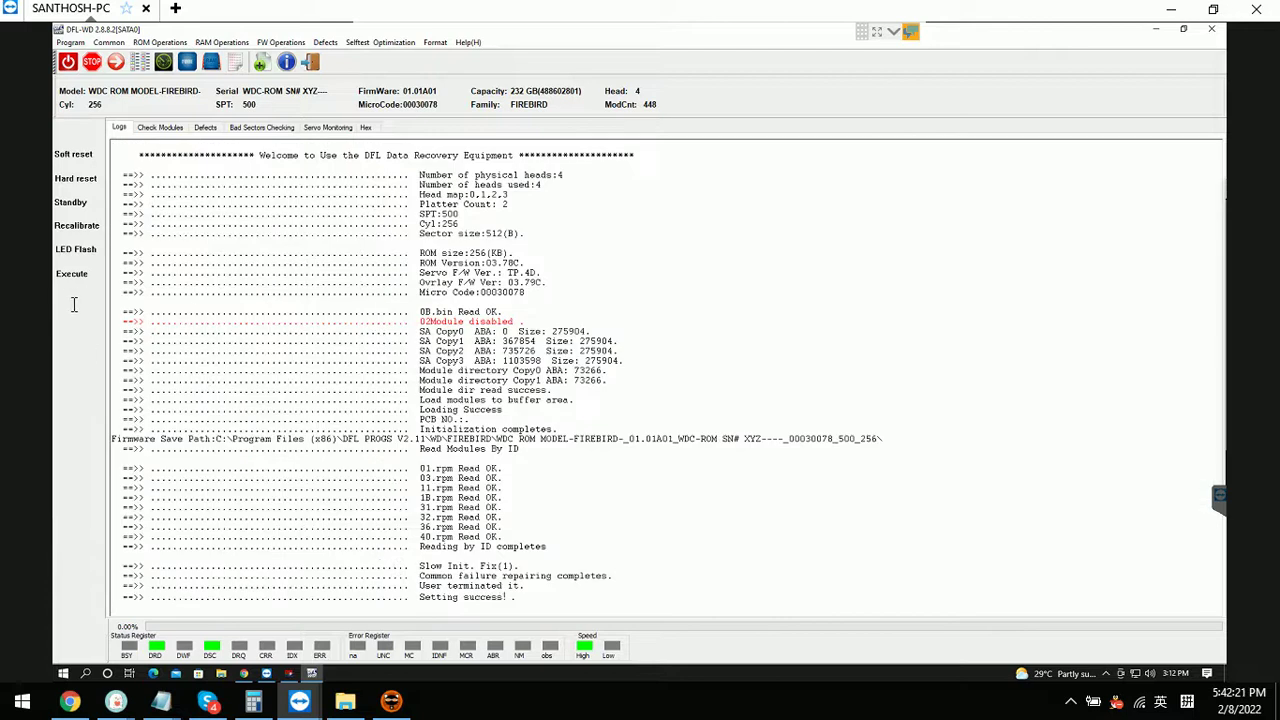
click(80, 277)
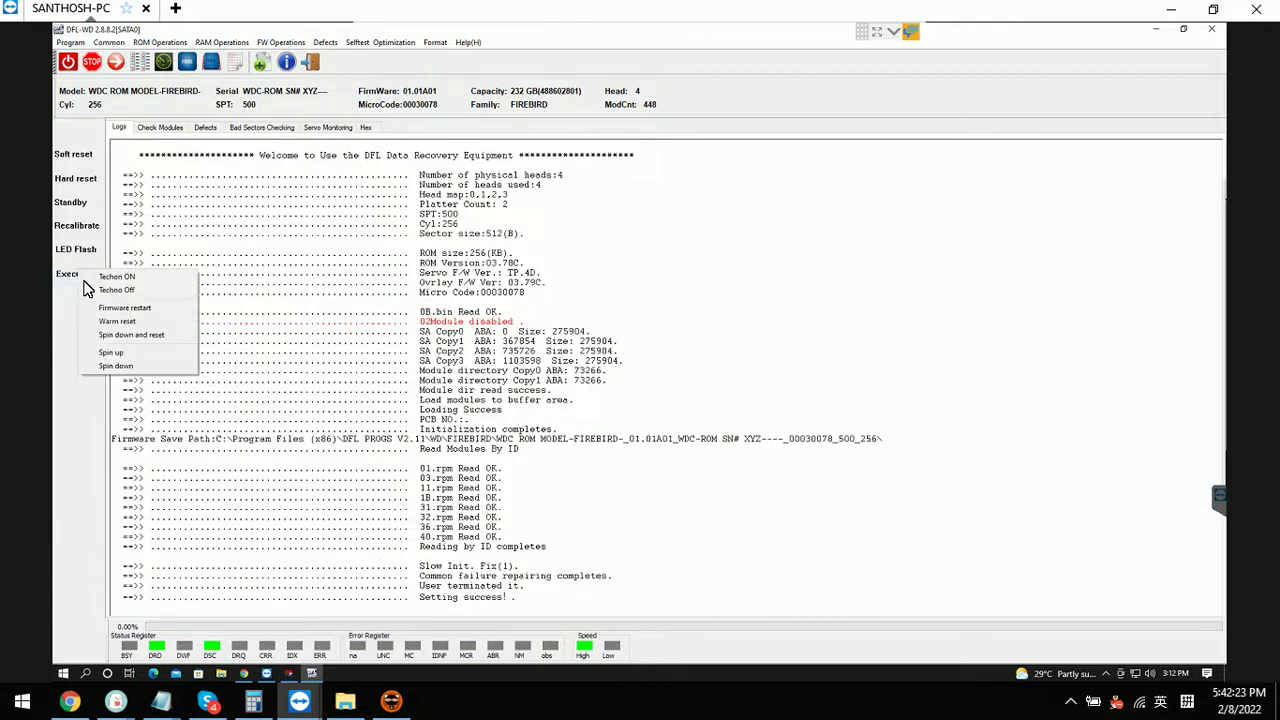
click(124, 308)
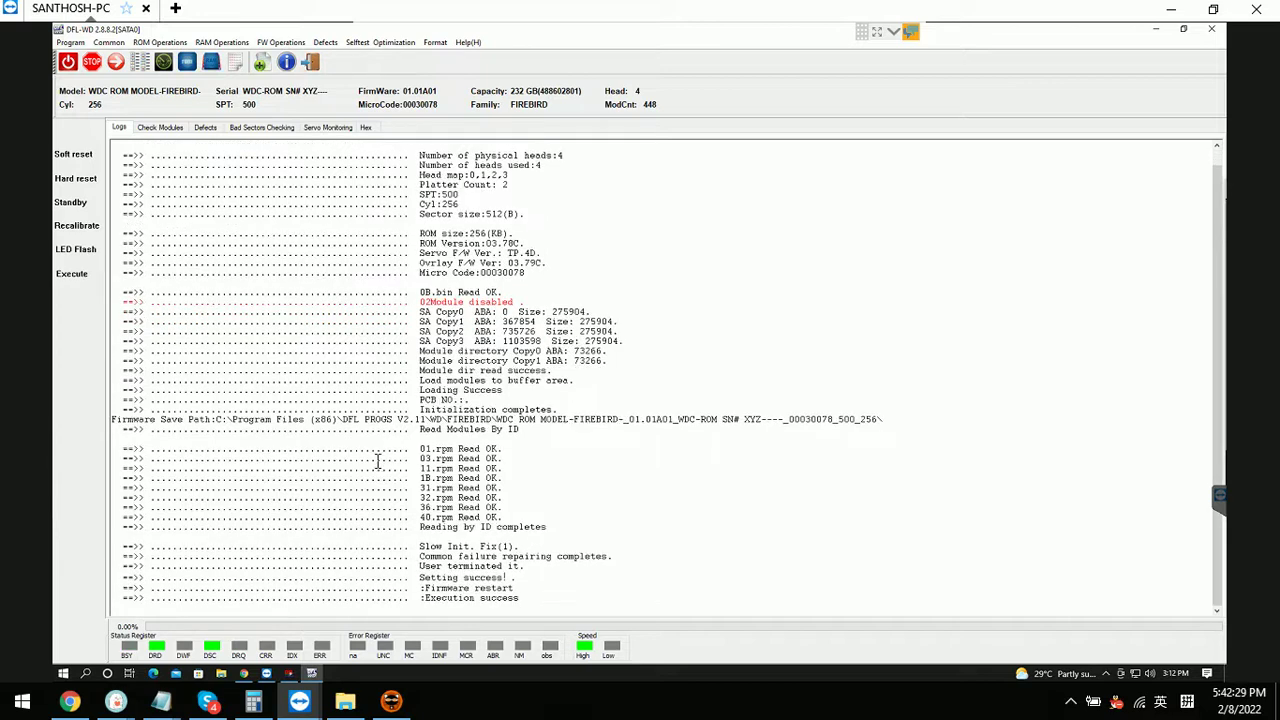
Step: Exit to the general menu, run a Read Verify HDD scan from LBA 0 with block size 256, and stop it
click(314, 64)
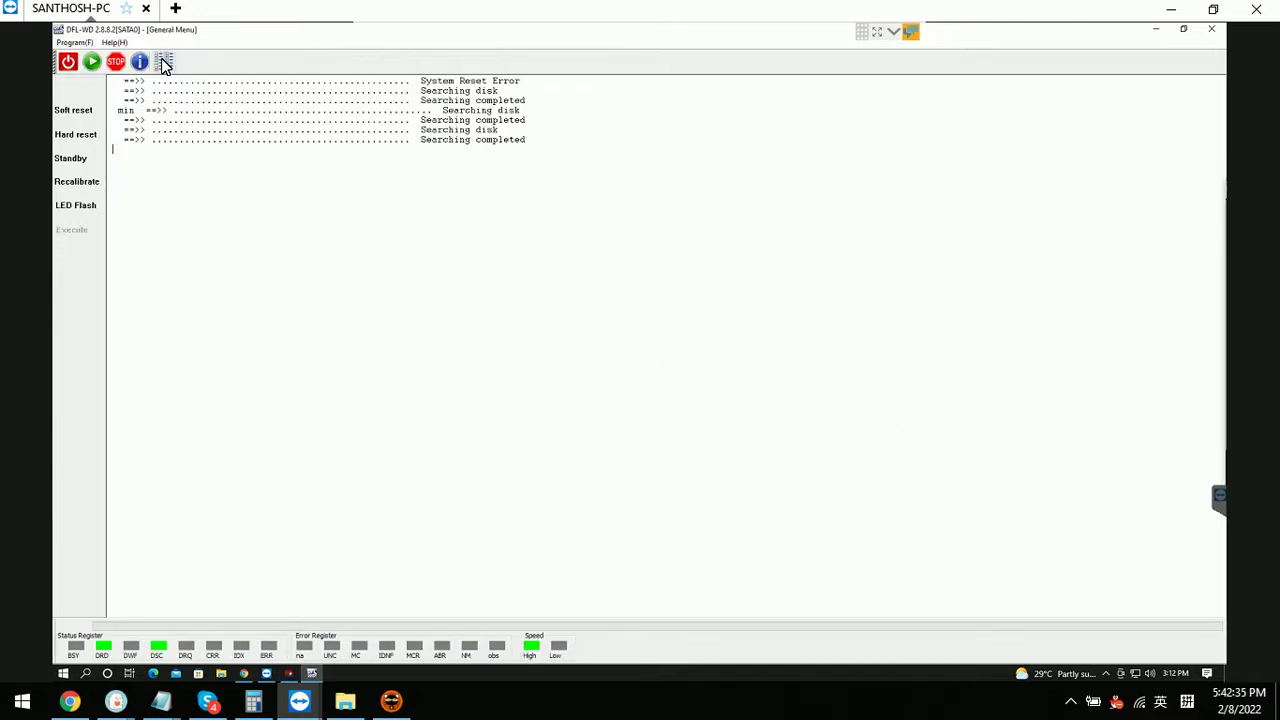
click(165, 63)
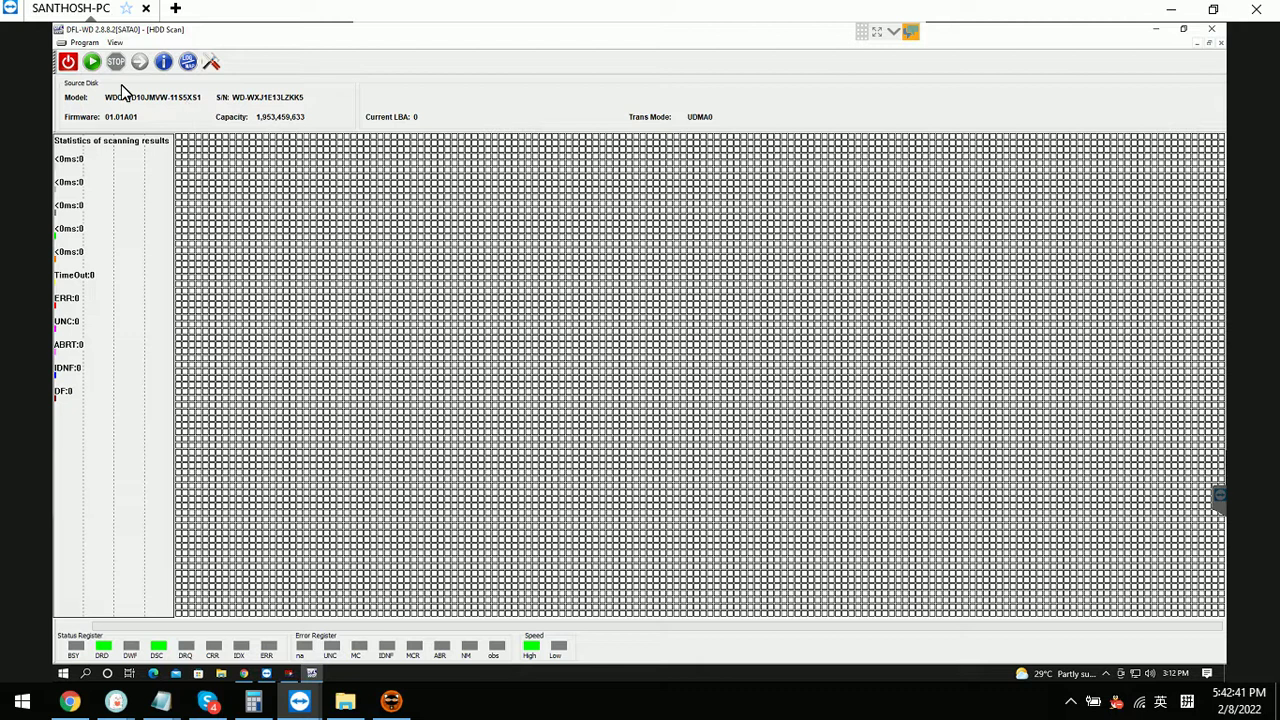
click(90, 63)
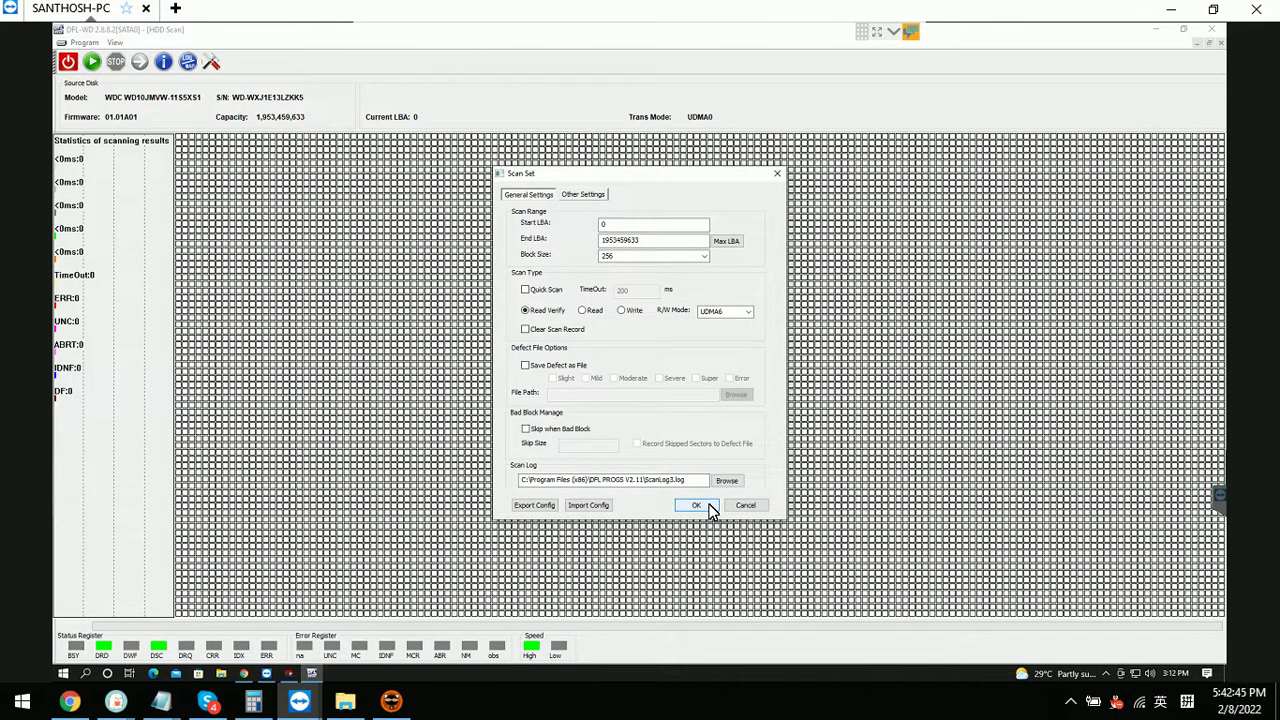
click(697, 505)
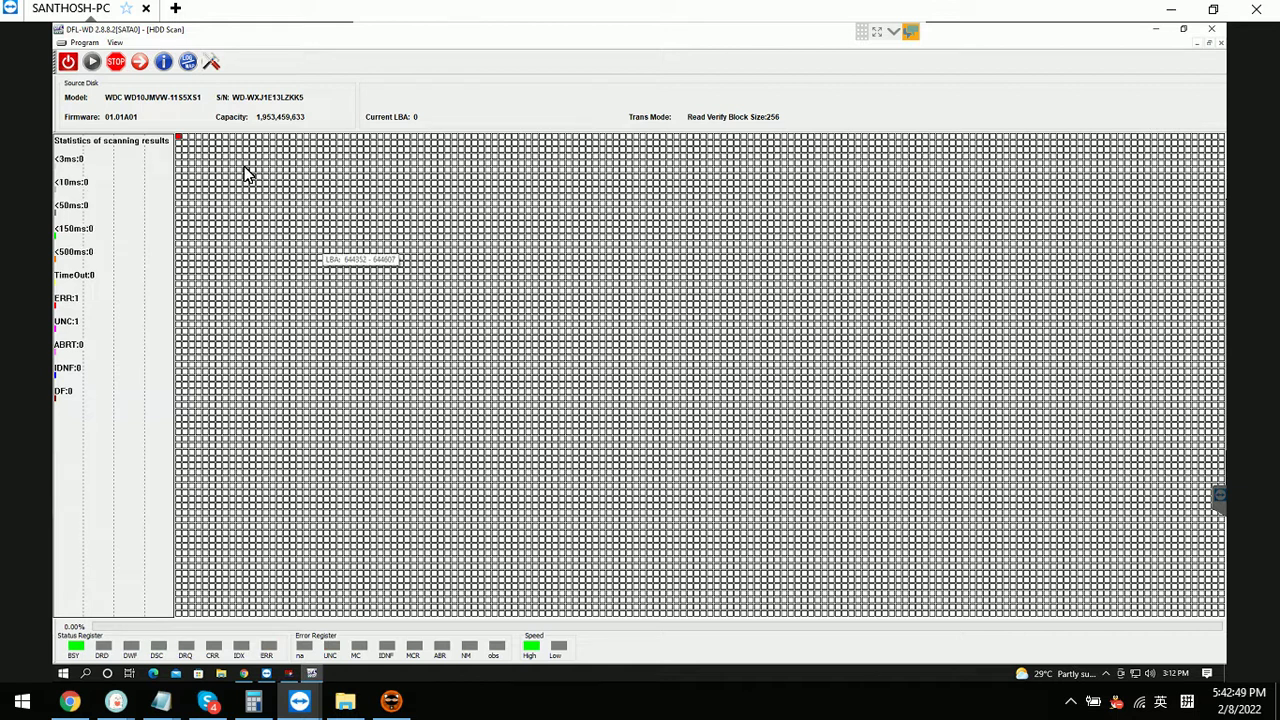
click(116, 63)
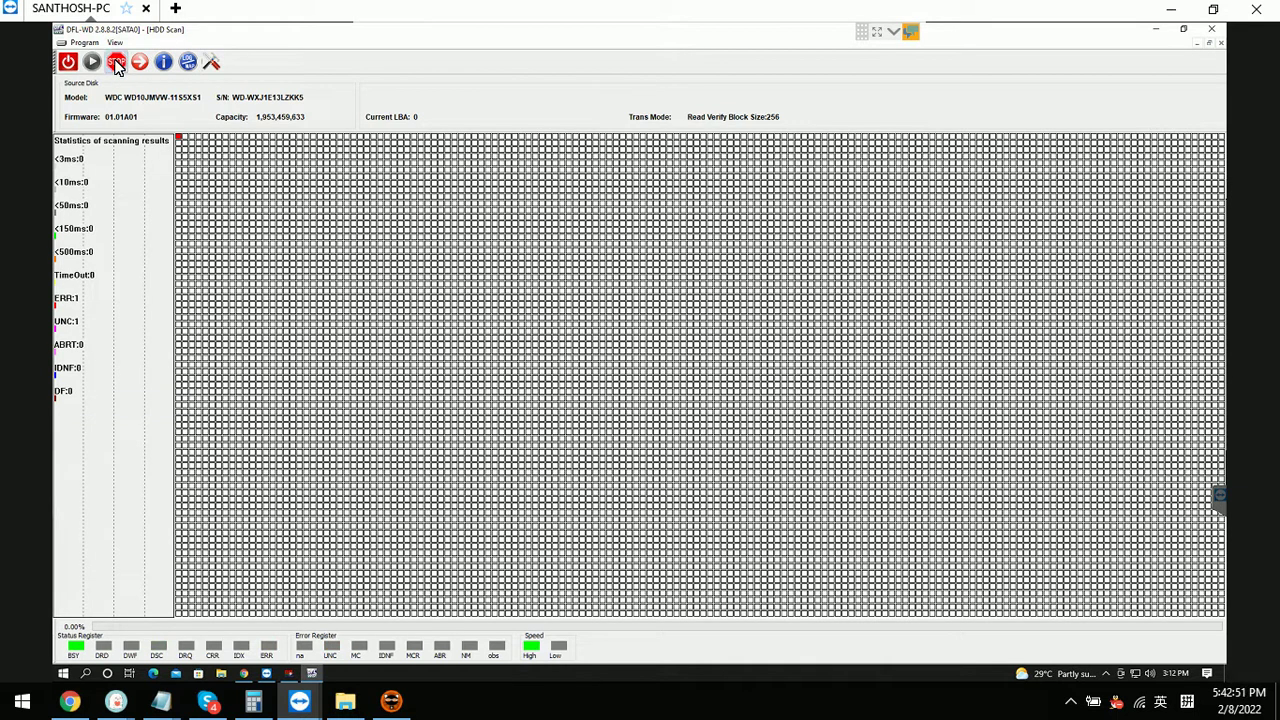
click(210, 63)
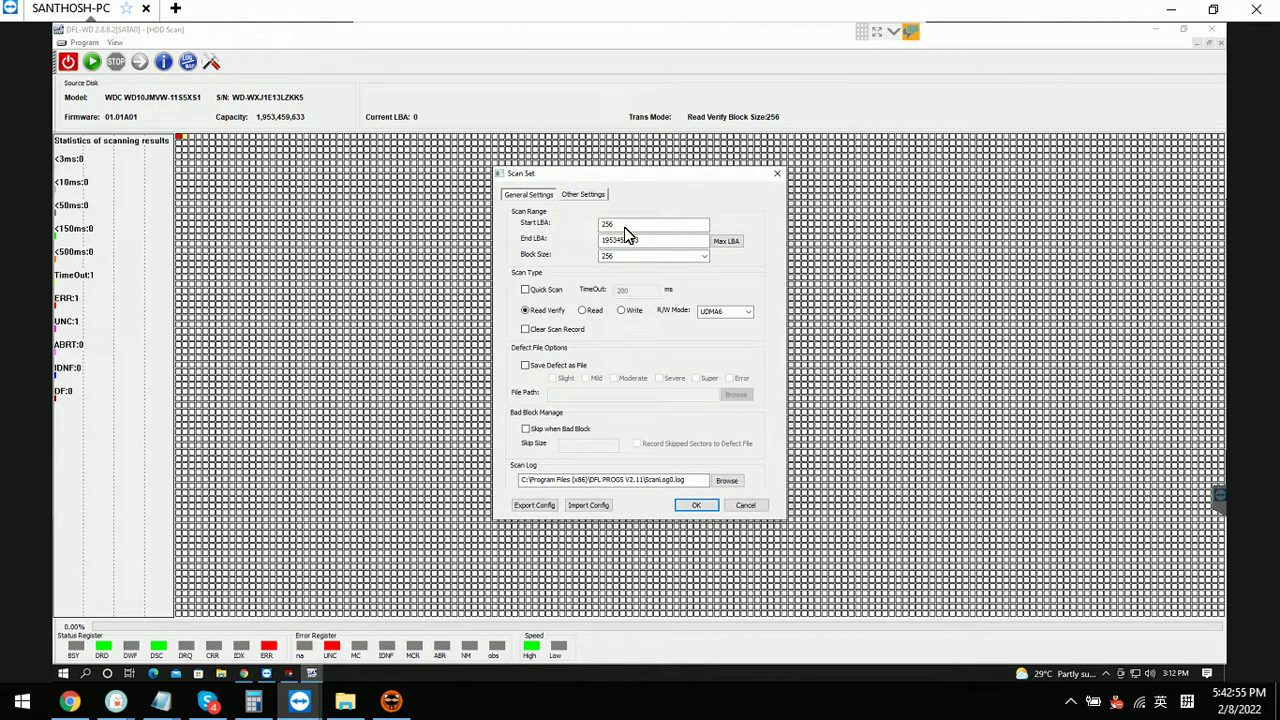
click(624, 227)
drag(512, 211, 514, 218)
text(1000000000)
click(696, 505)
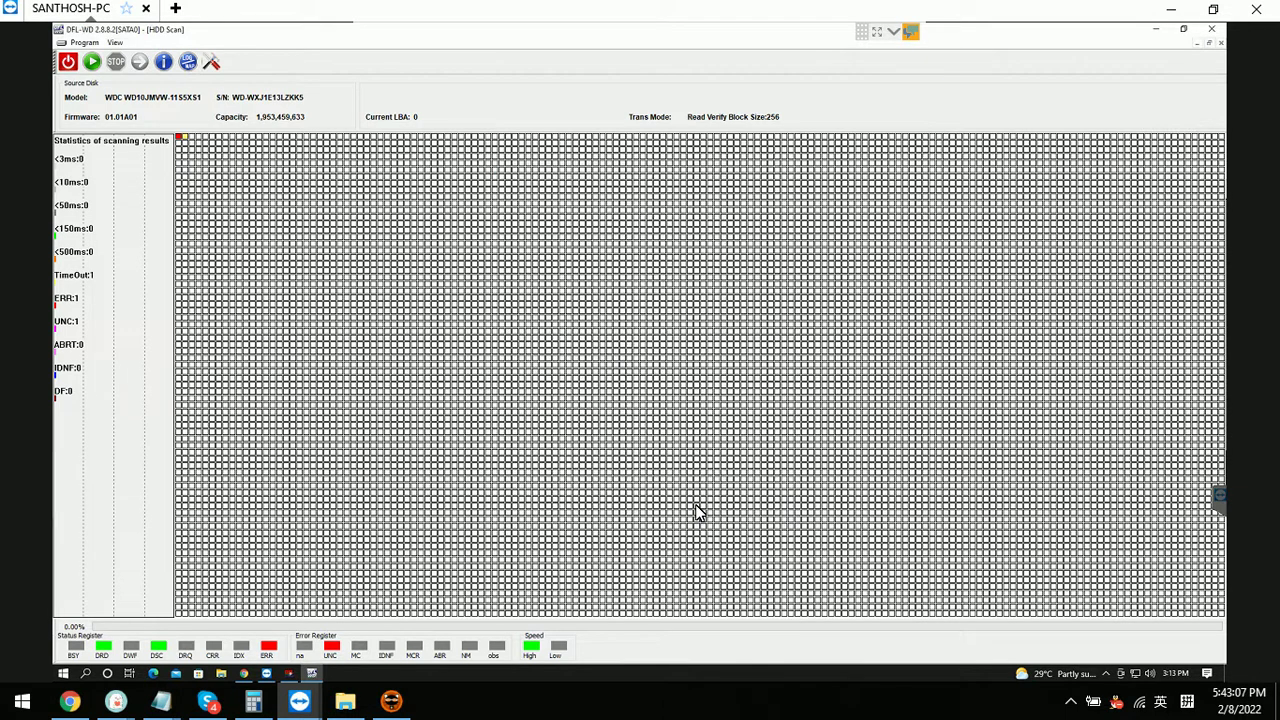
click(92, 62)
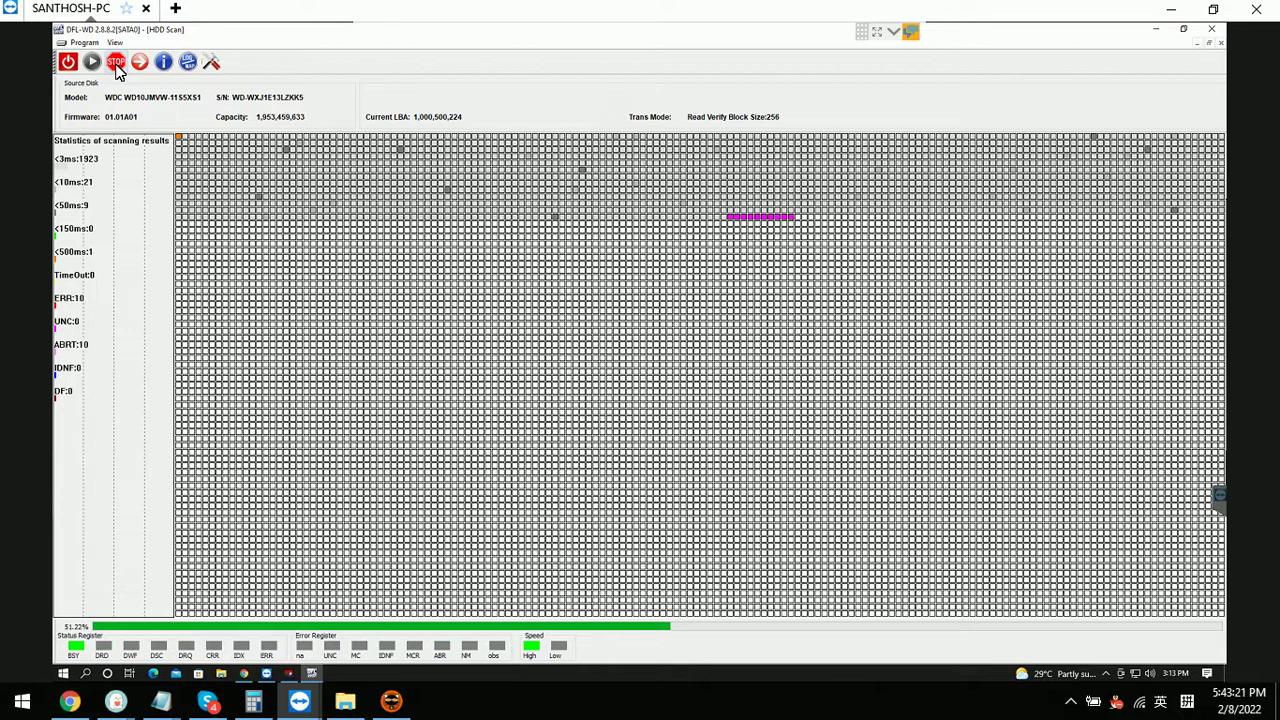
click(117, 64)
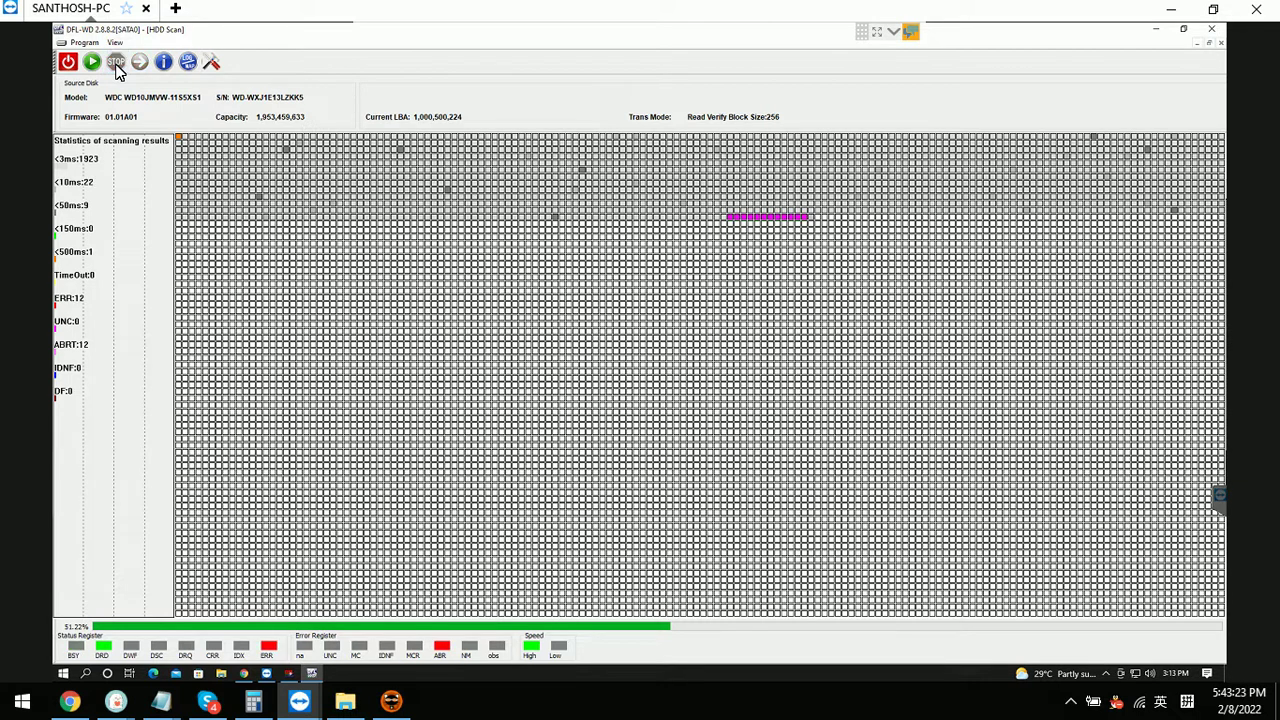
click(216, 65)
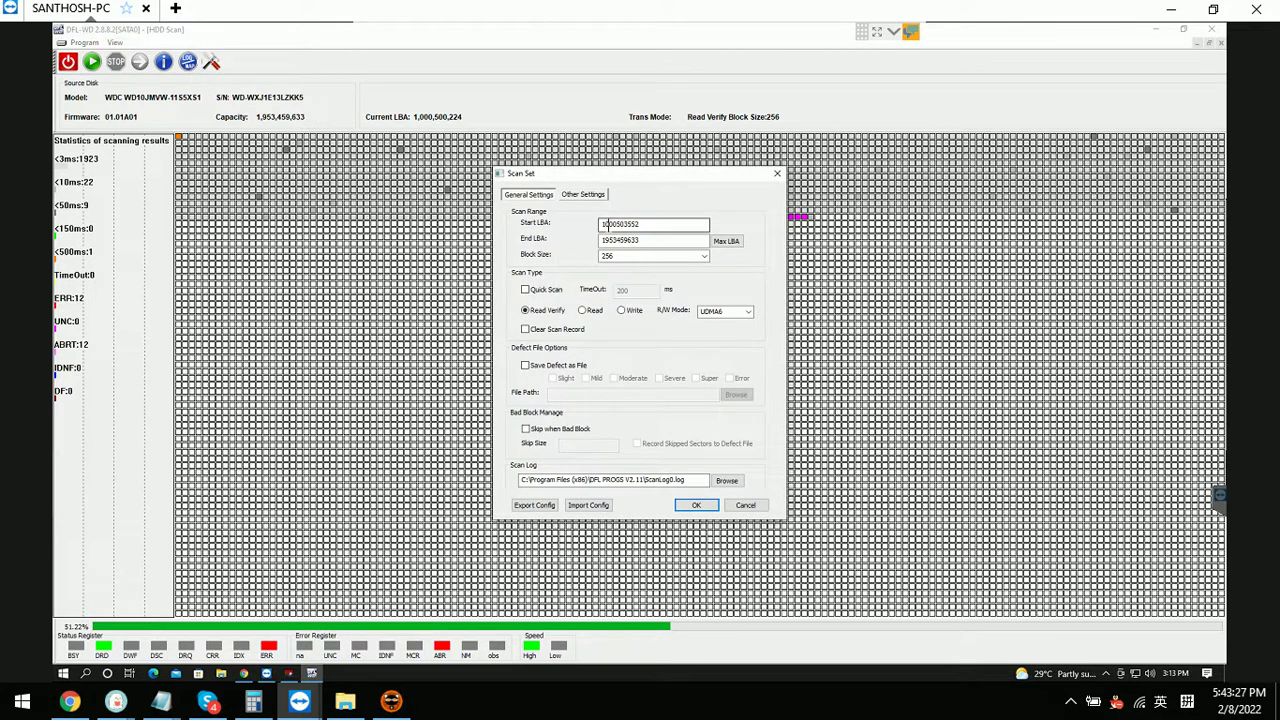
click(607, 222)
key(BackSpace)
text(5)
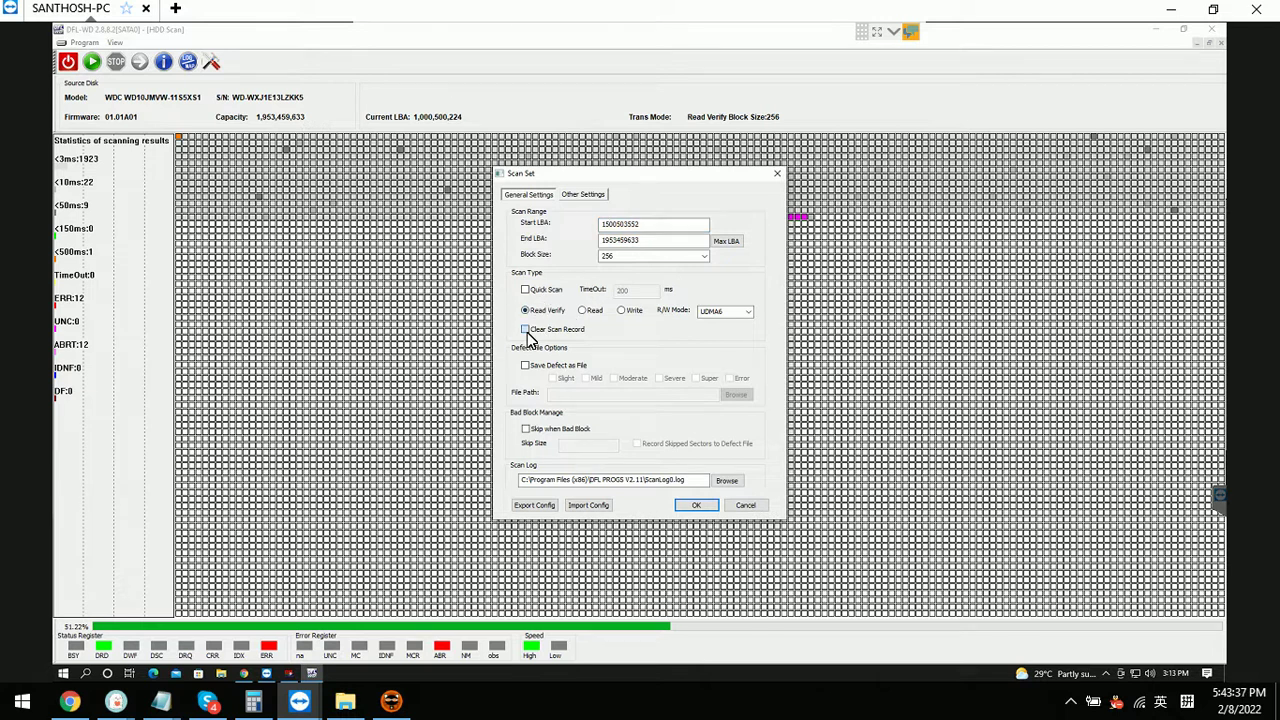
click(526, 330)
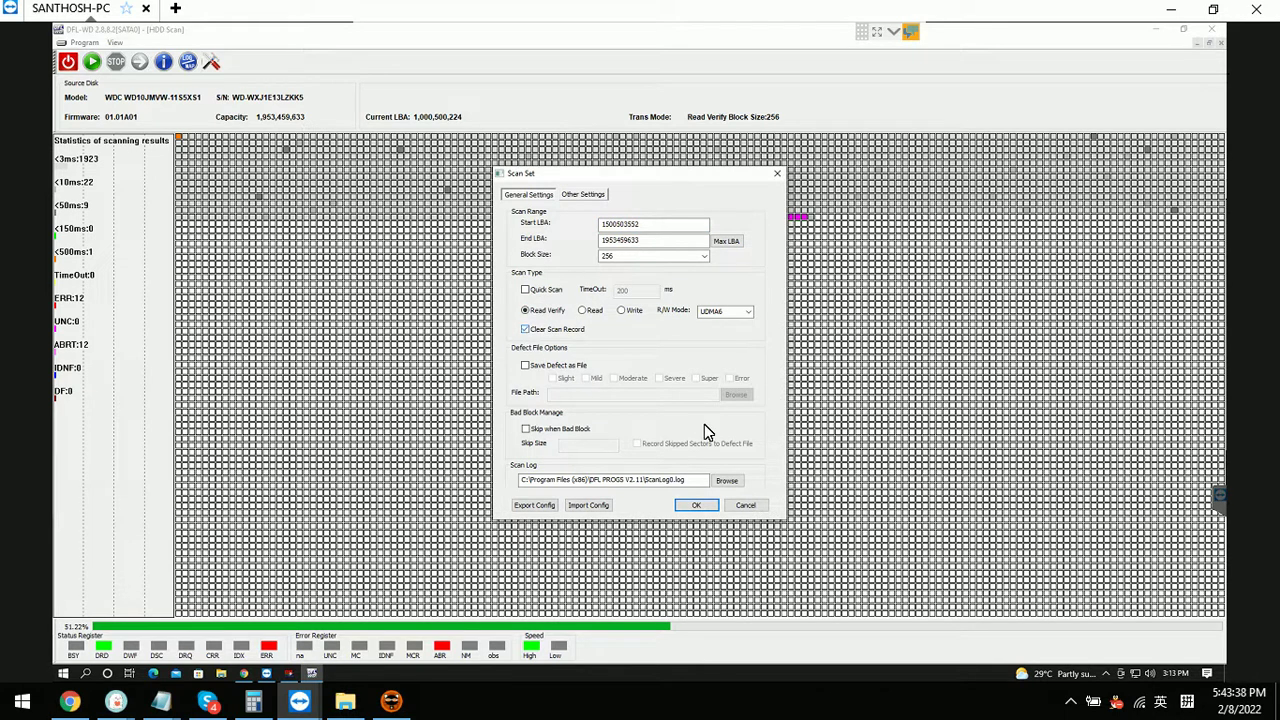
click(697, 506)
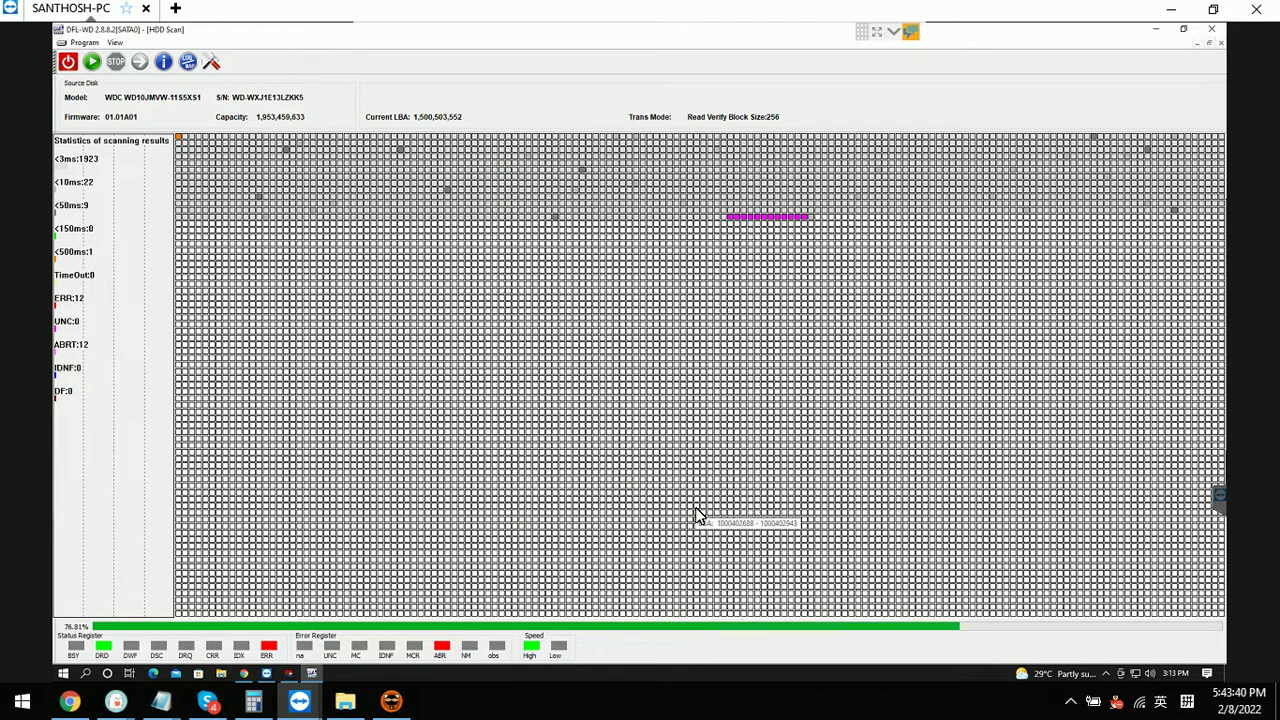
click(93, 63)
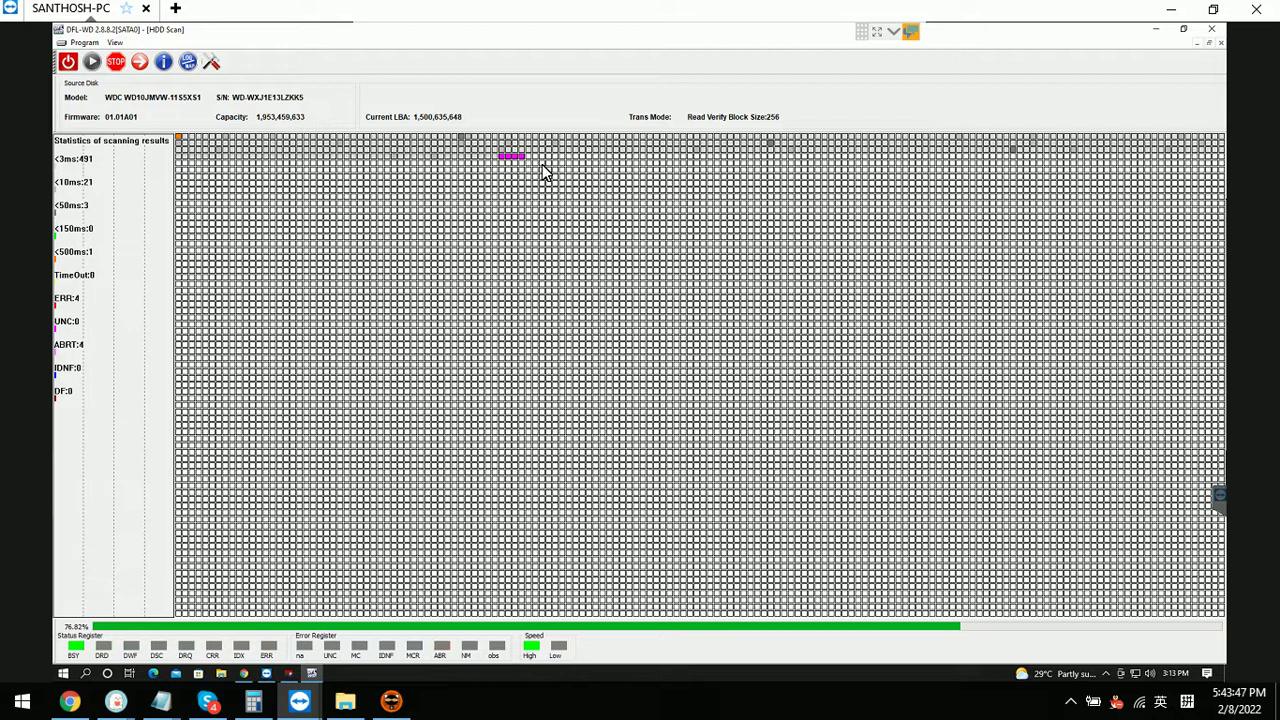
click(116, 64)
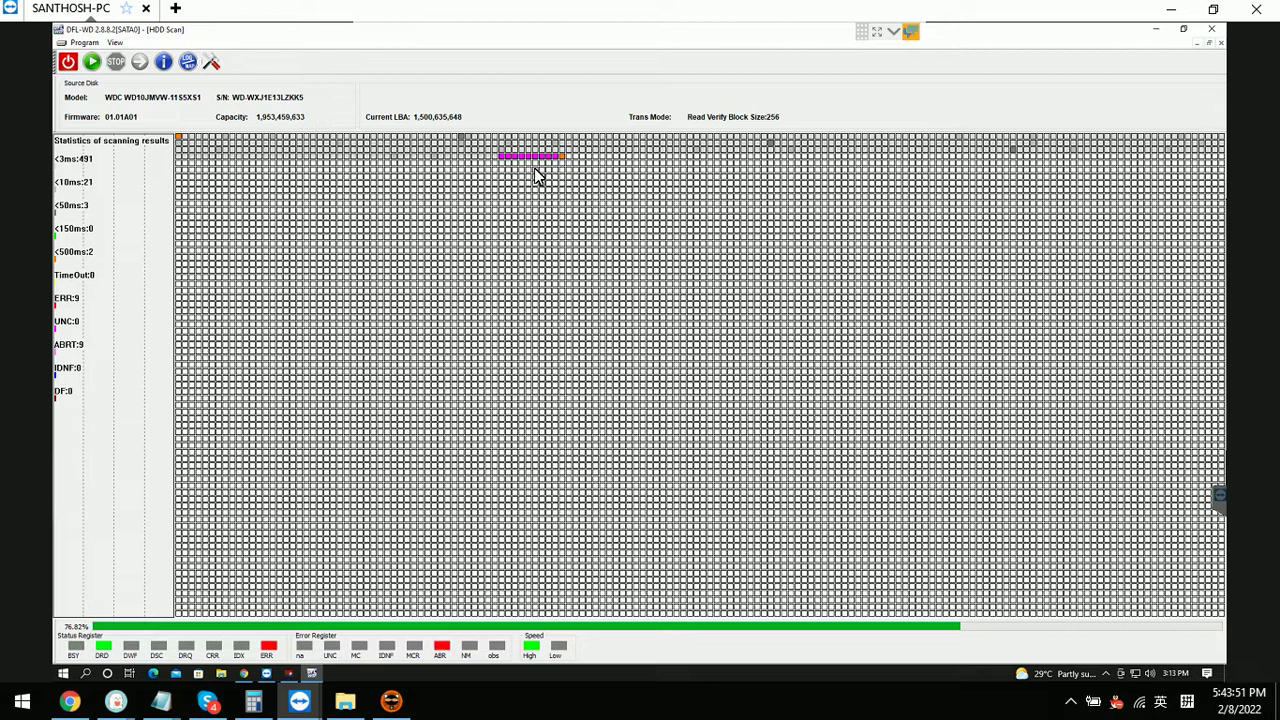
mouse_move(541, 180)
mouse_move(458, 309)
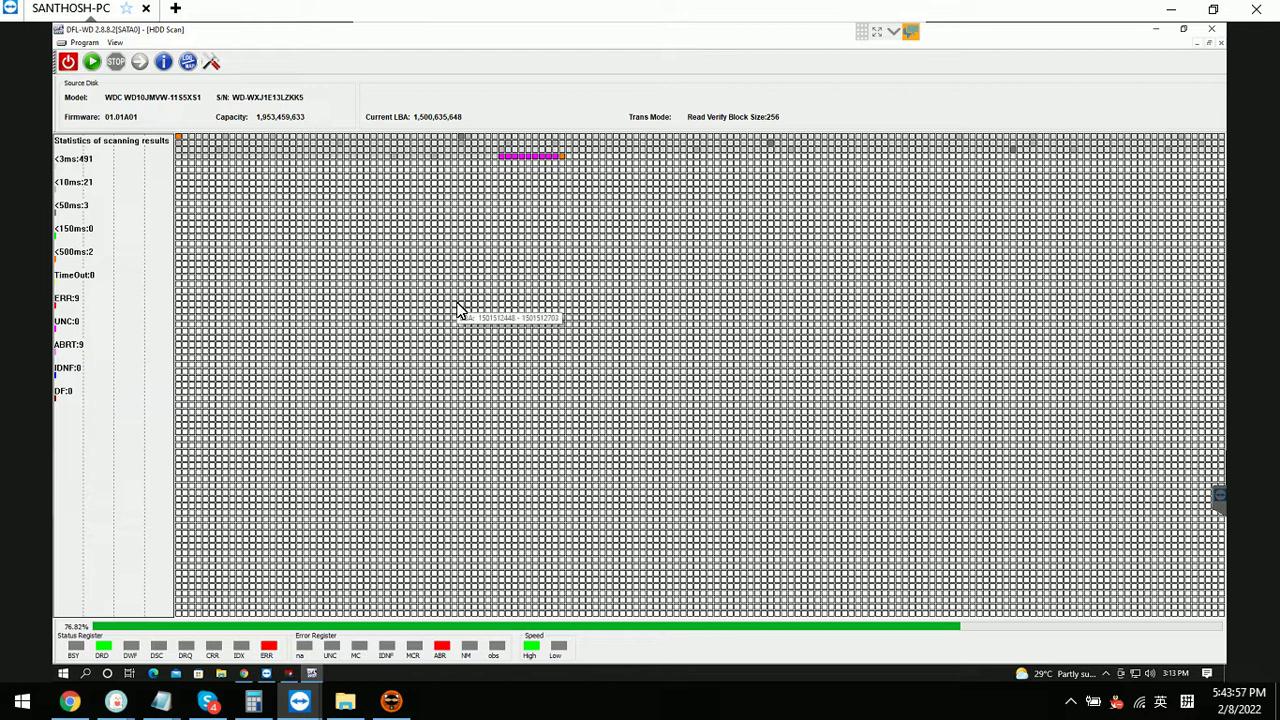